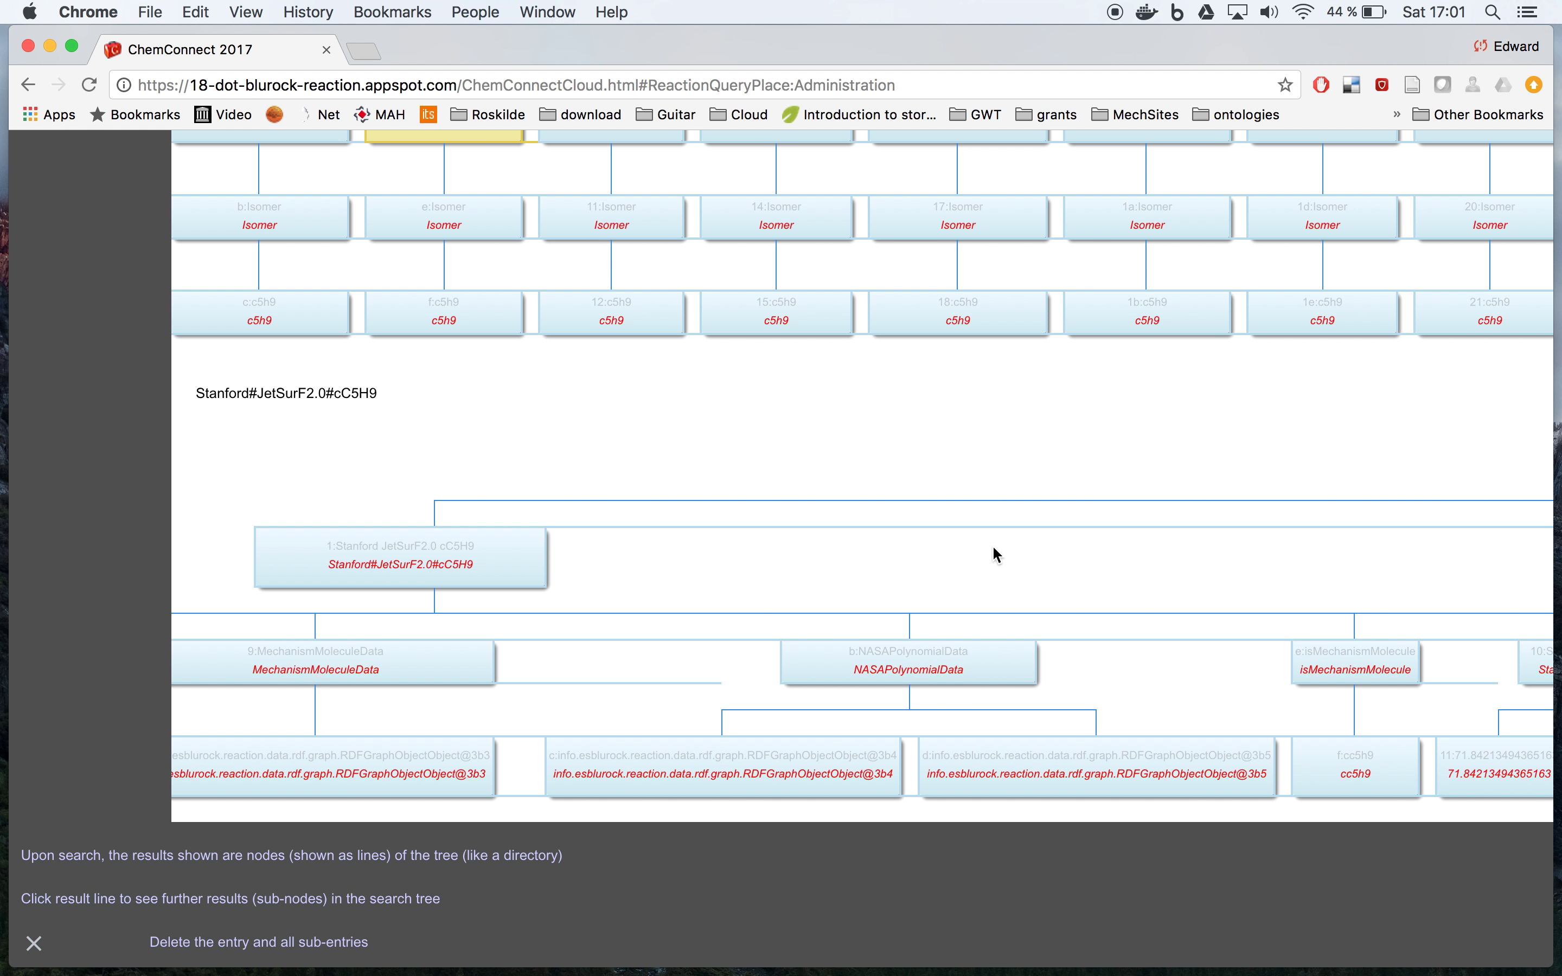
# Run a further search from the Stanford JetSurF2.0 reaction node cc5h9=h+cc5h8 and examine its tree of products, coefficients and reaction data.
pyautogui.hscroll(4, 992, 549)
pyautogui.hscroll(11, 994, 547)
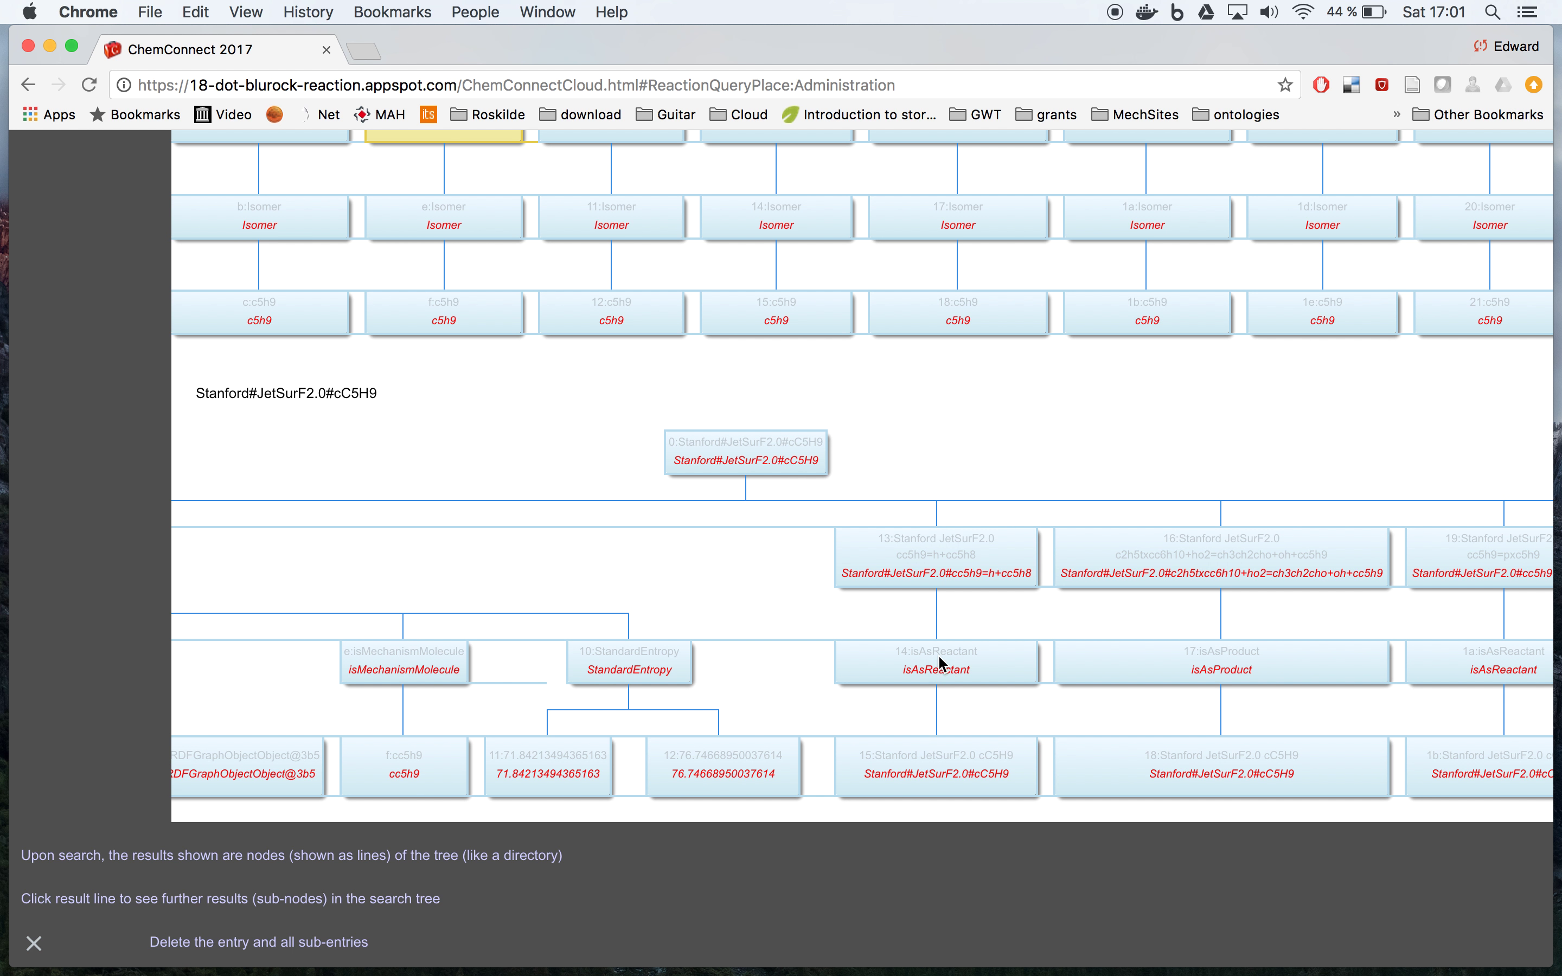
pyautogui.click(942, 560)
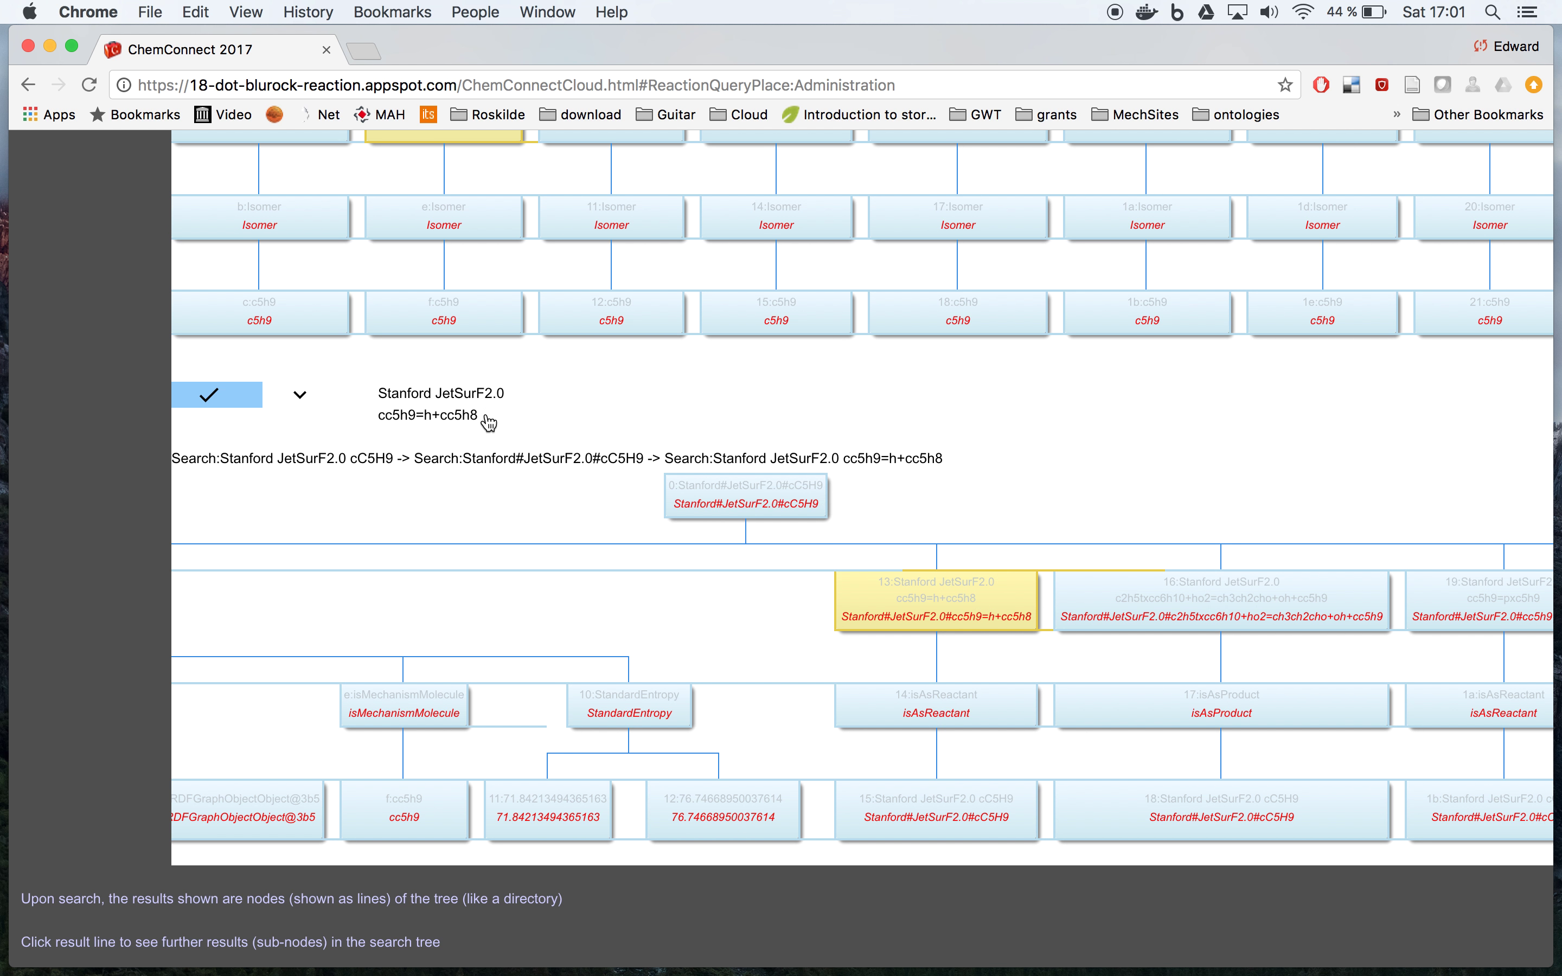
pyautogui.click(303, 401)
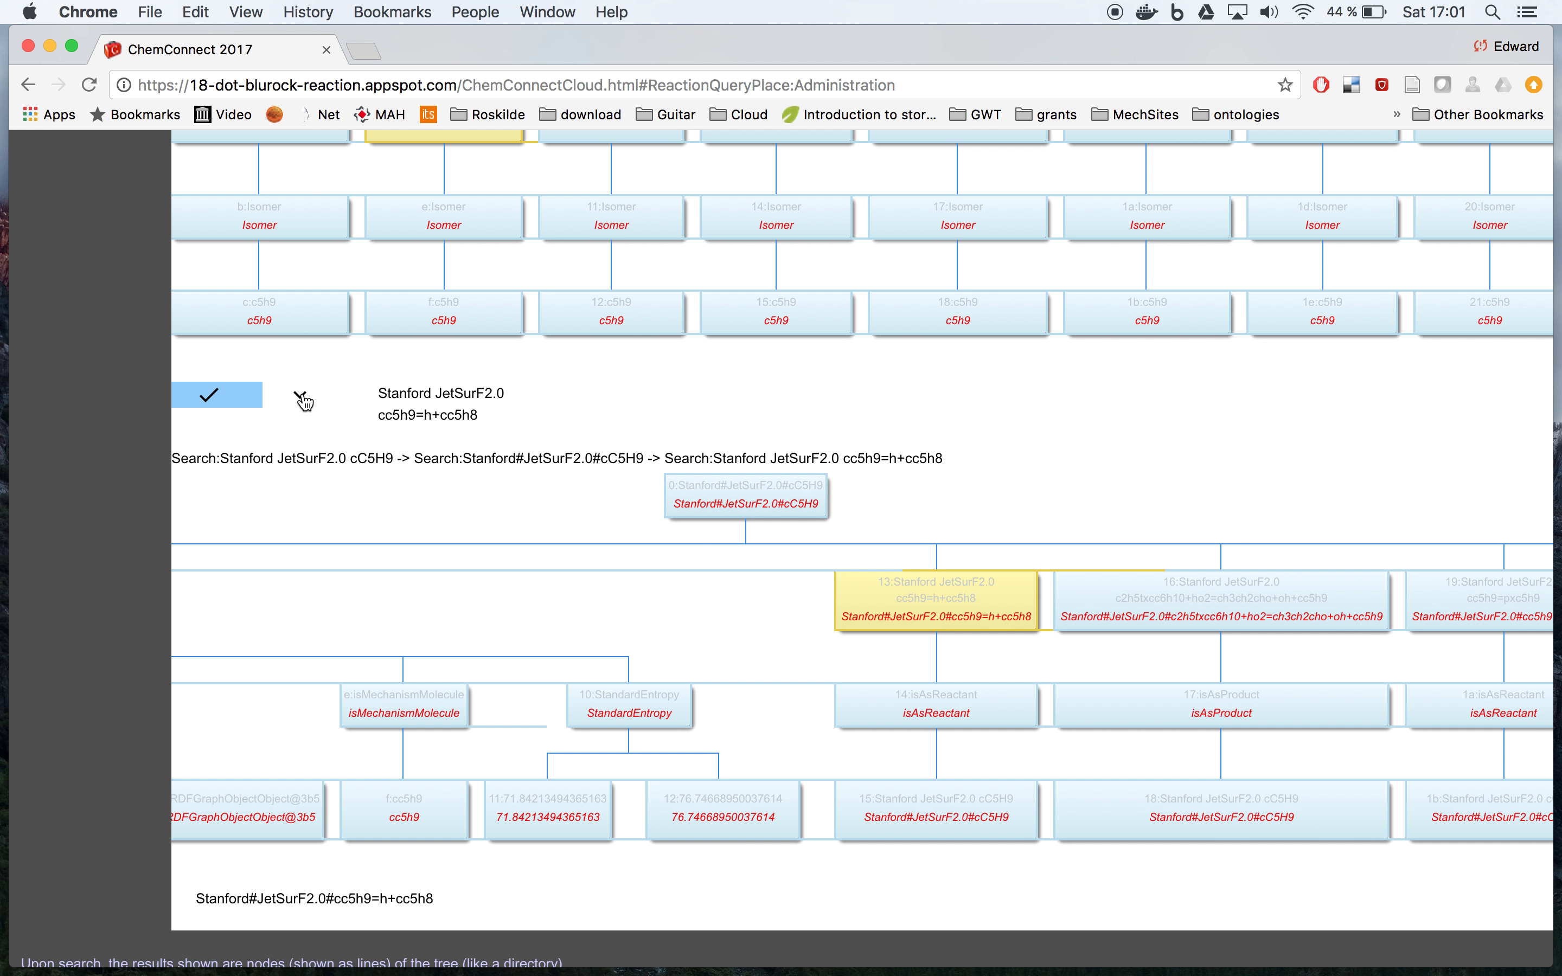
pyautogui.scroll(-6, 368, 568)
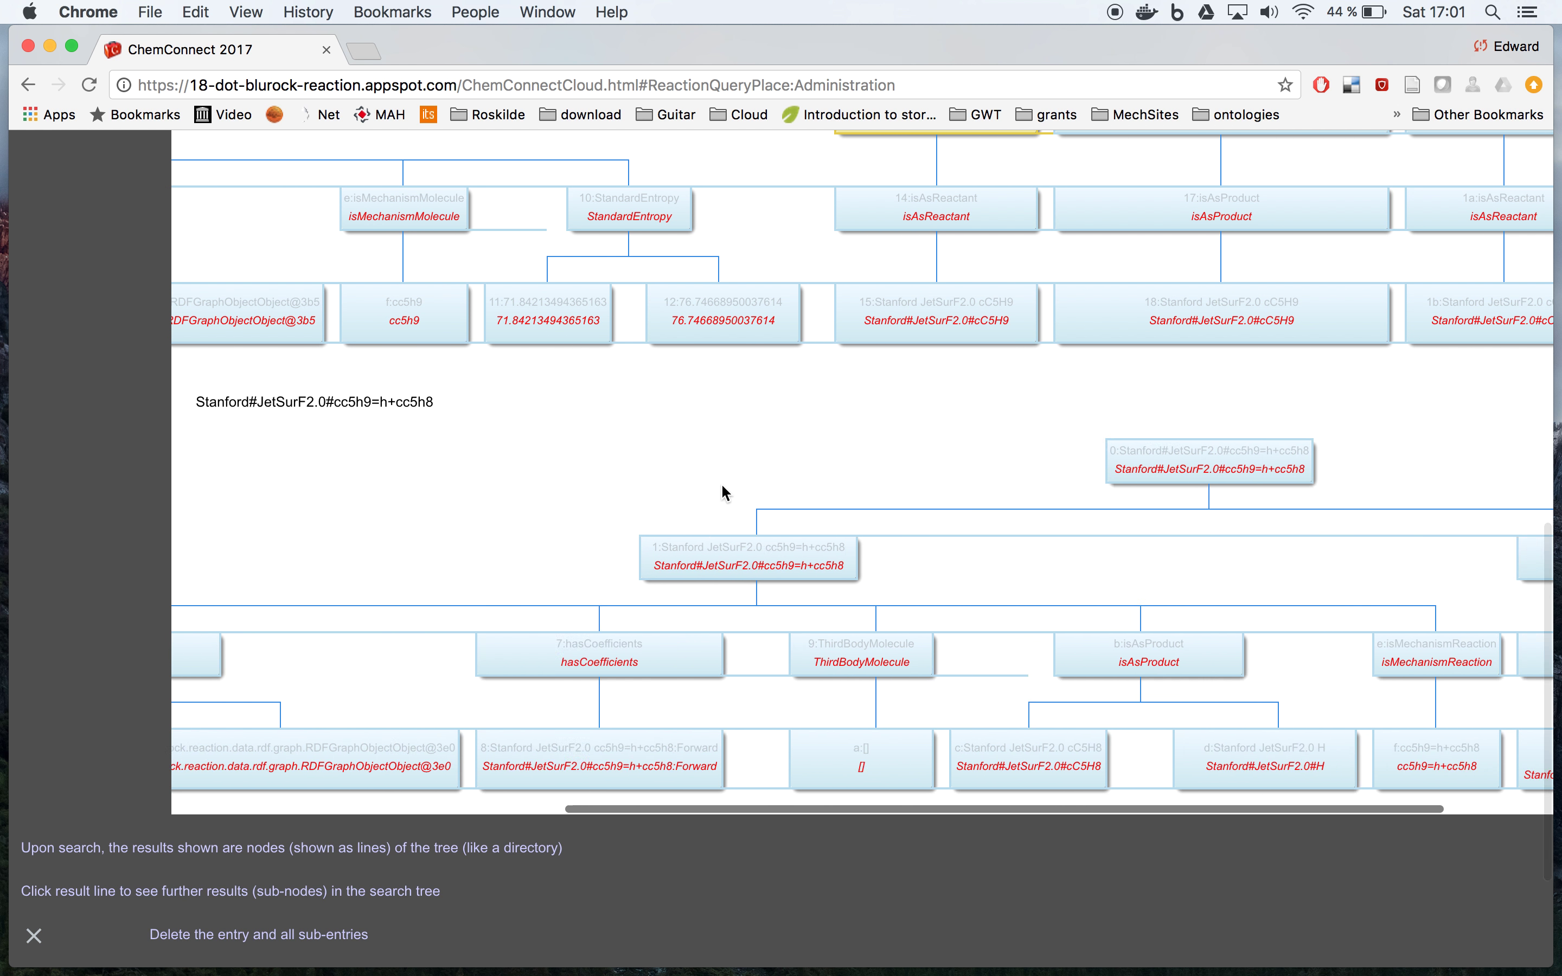
pyautogui.scroll(-2, 780, 455)
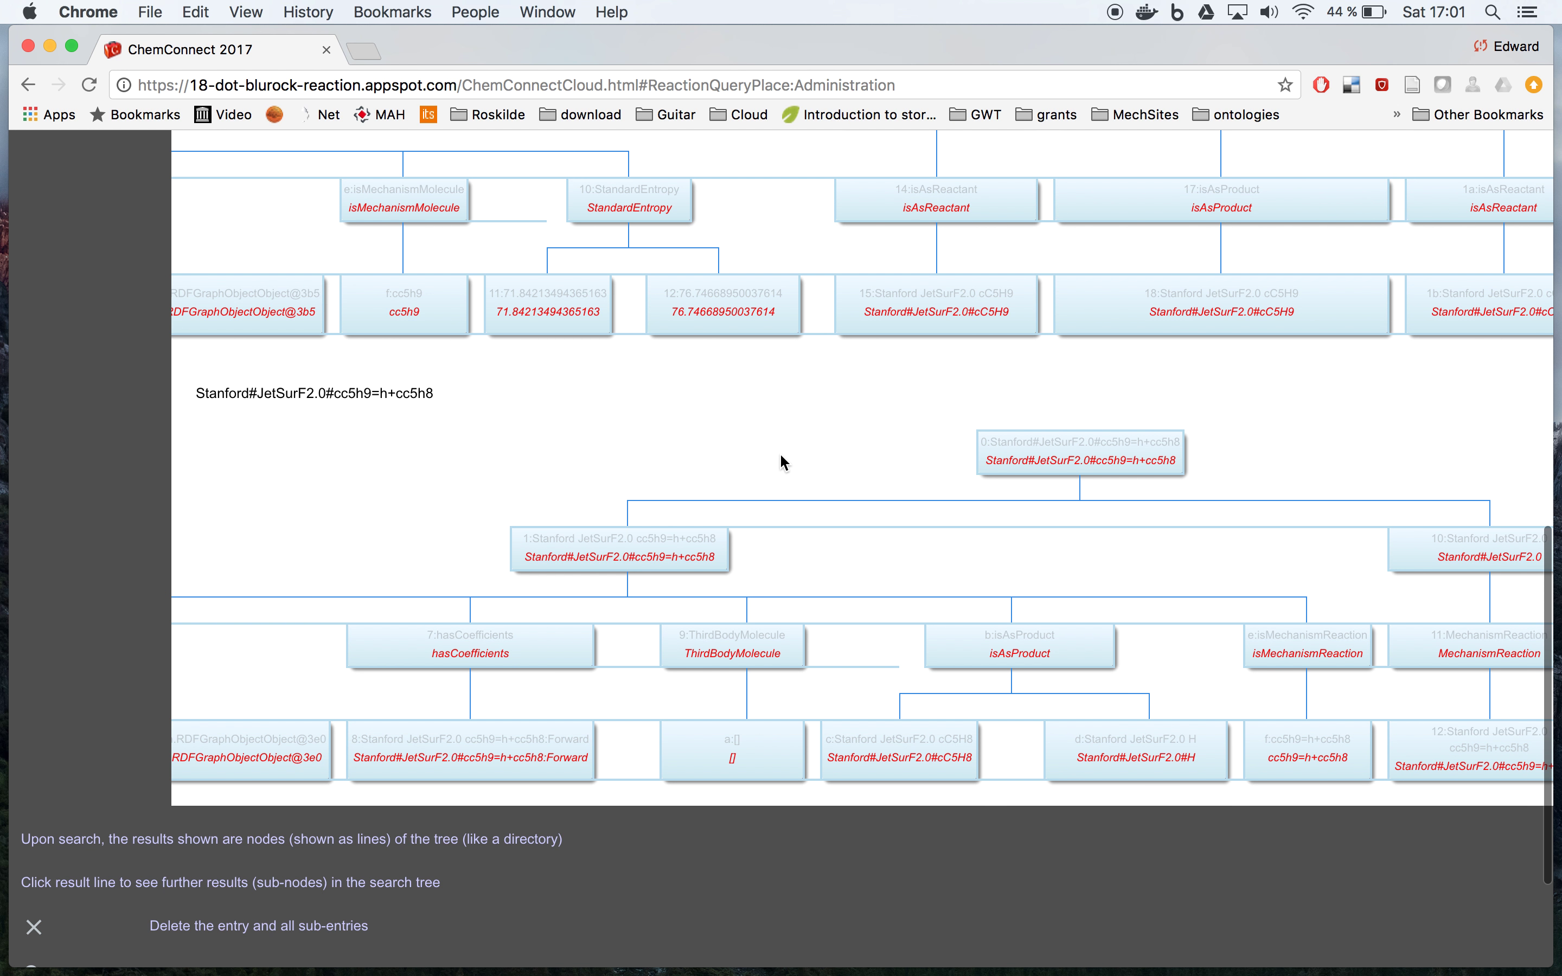
pyautogui.hscroll(2, 820, 532)
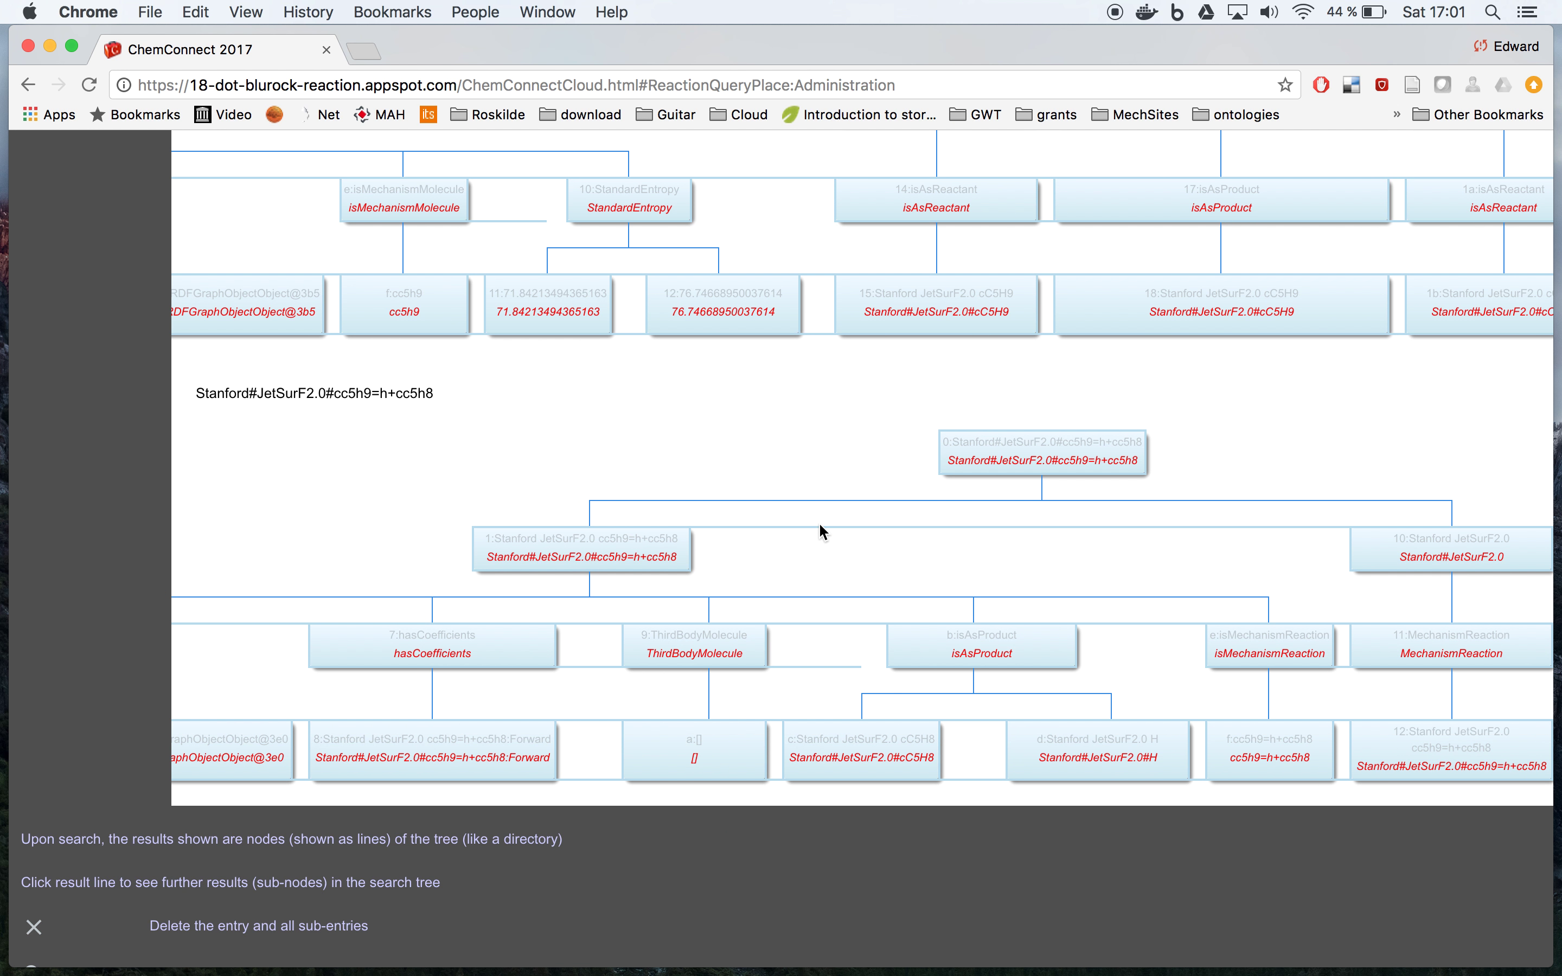
pyautogui.hscroll(-10, 873, 534)
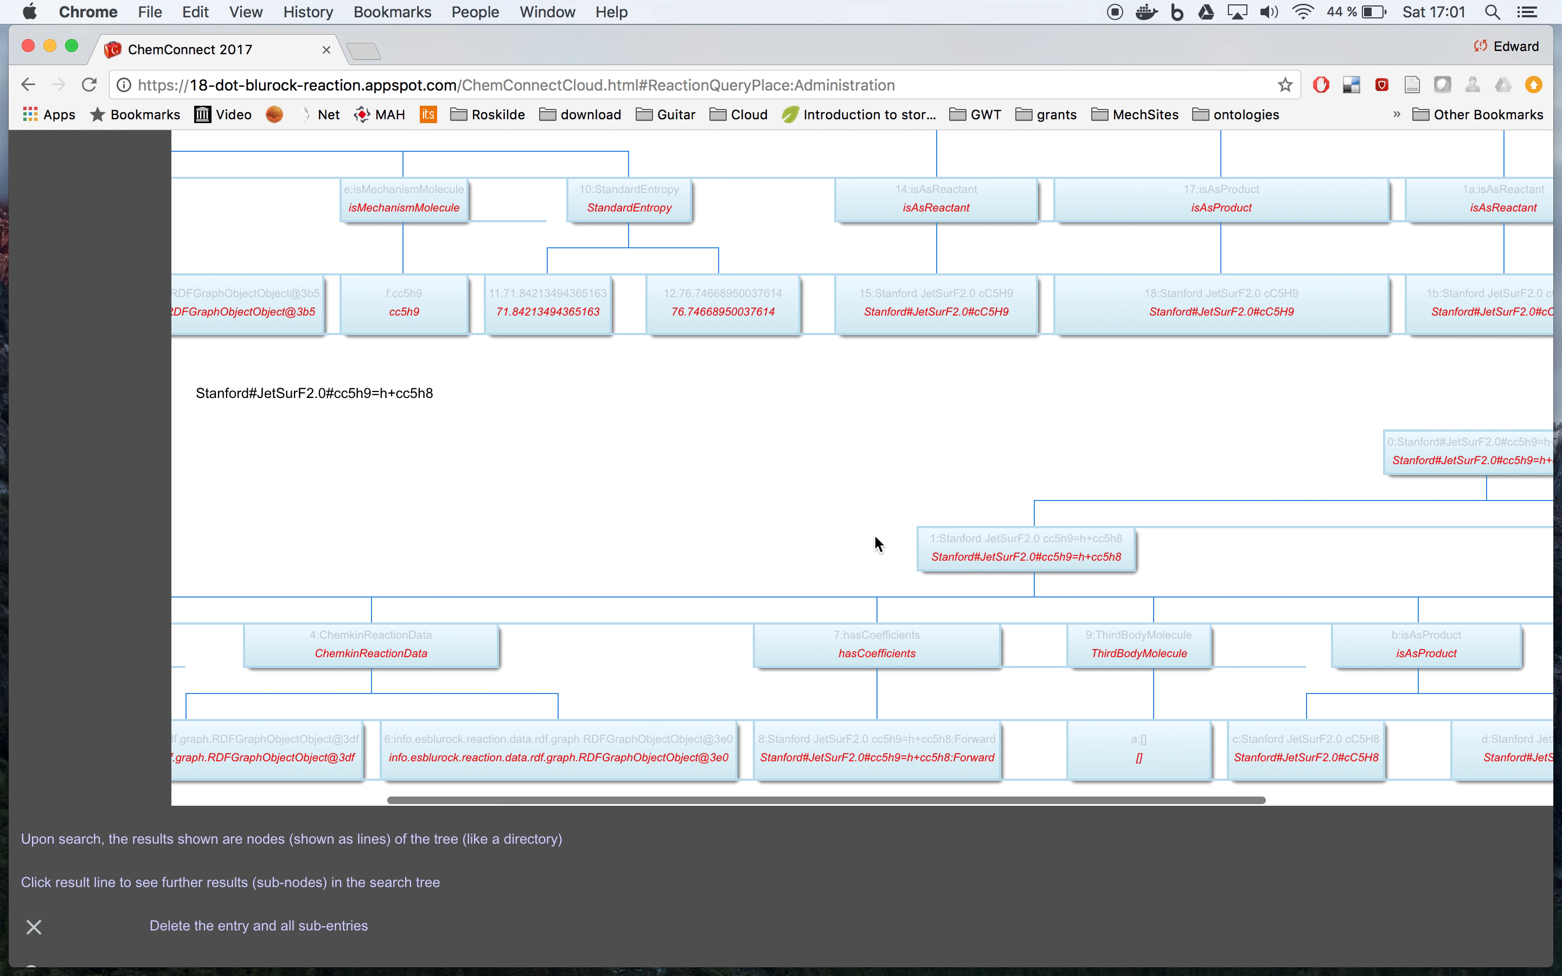
pyautogui.hscroll(-1, 873, 533)
# Refresh the saved User Object Storage list and expand its TopNode.
pyautogui.scroll(15, 875, 540)
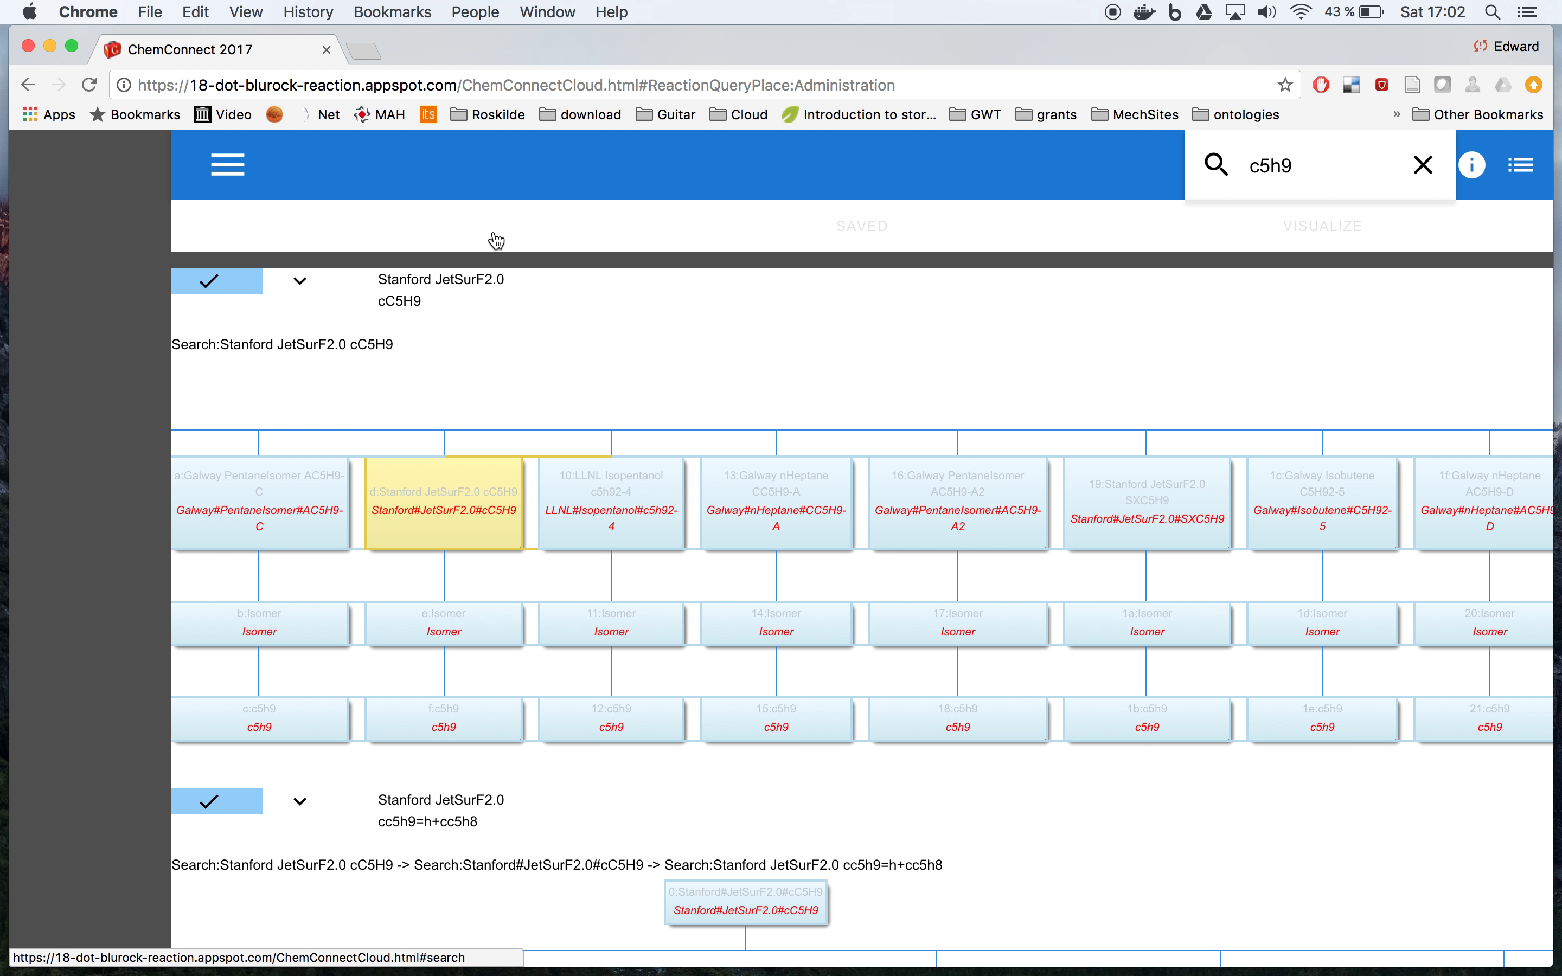
pyautogui.click(877, 227)
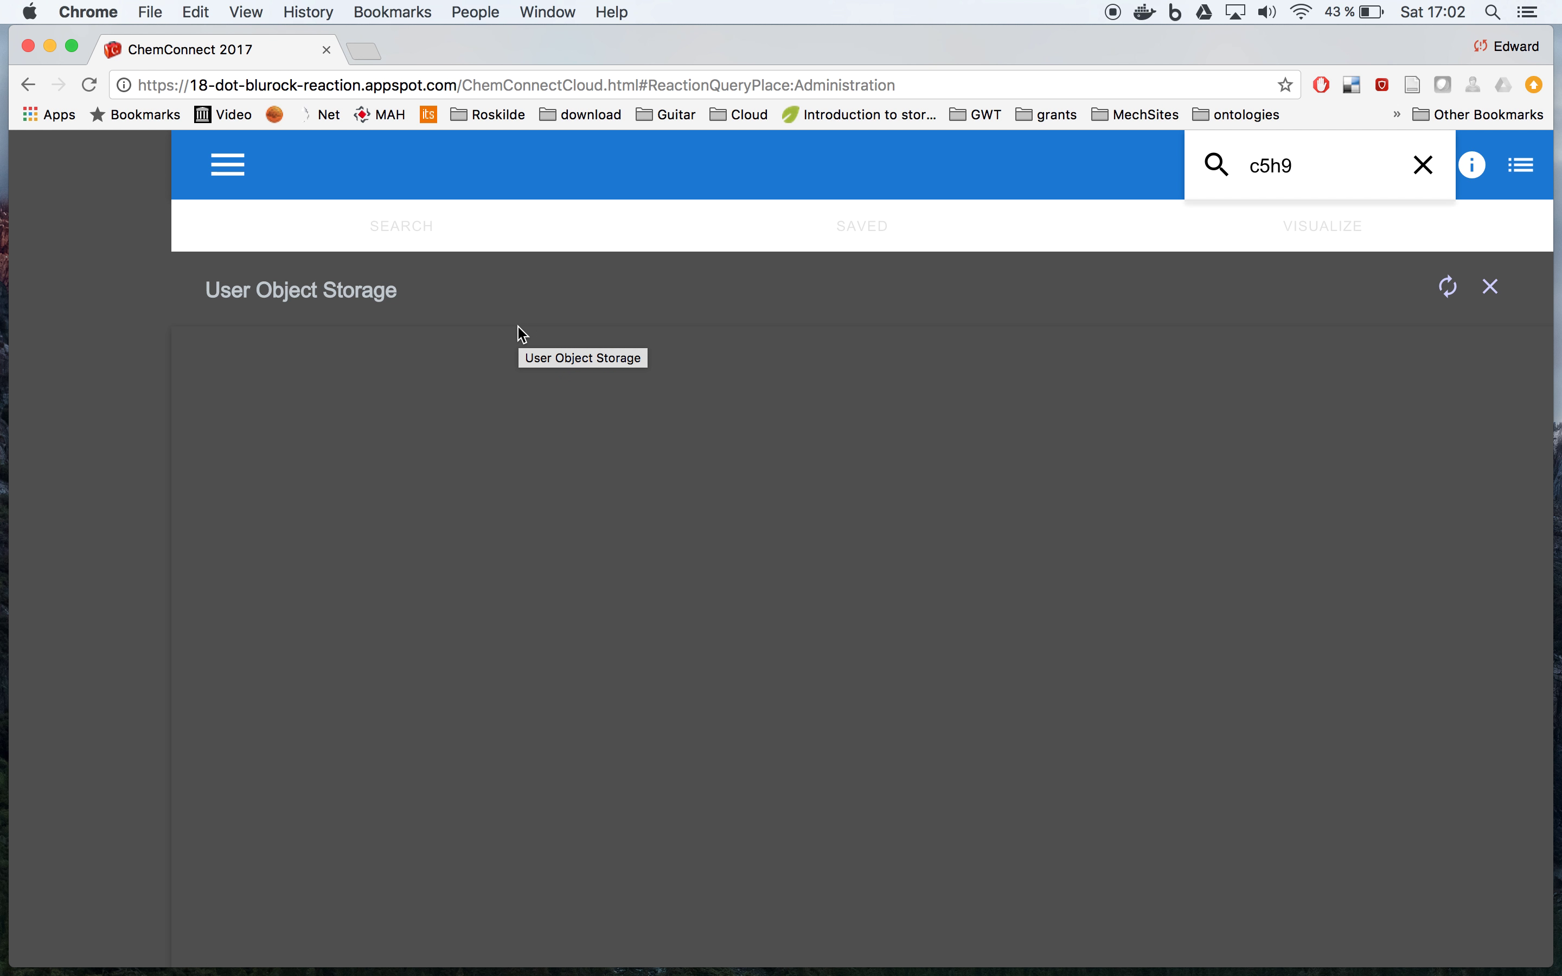
pyautogui.click(1449, 298)
pyautogui.click(1004, 404)
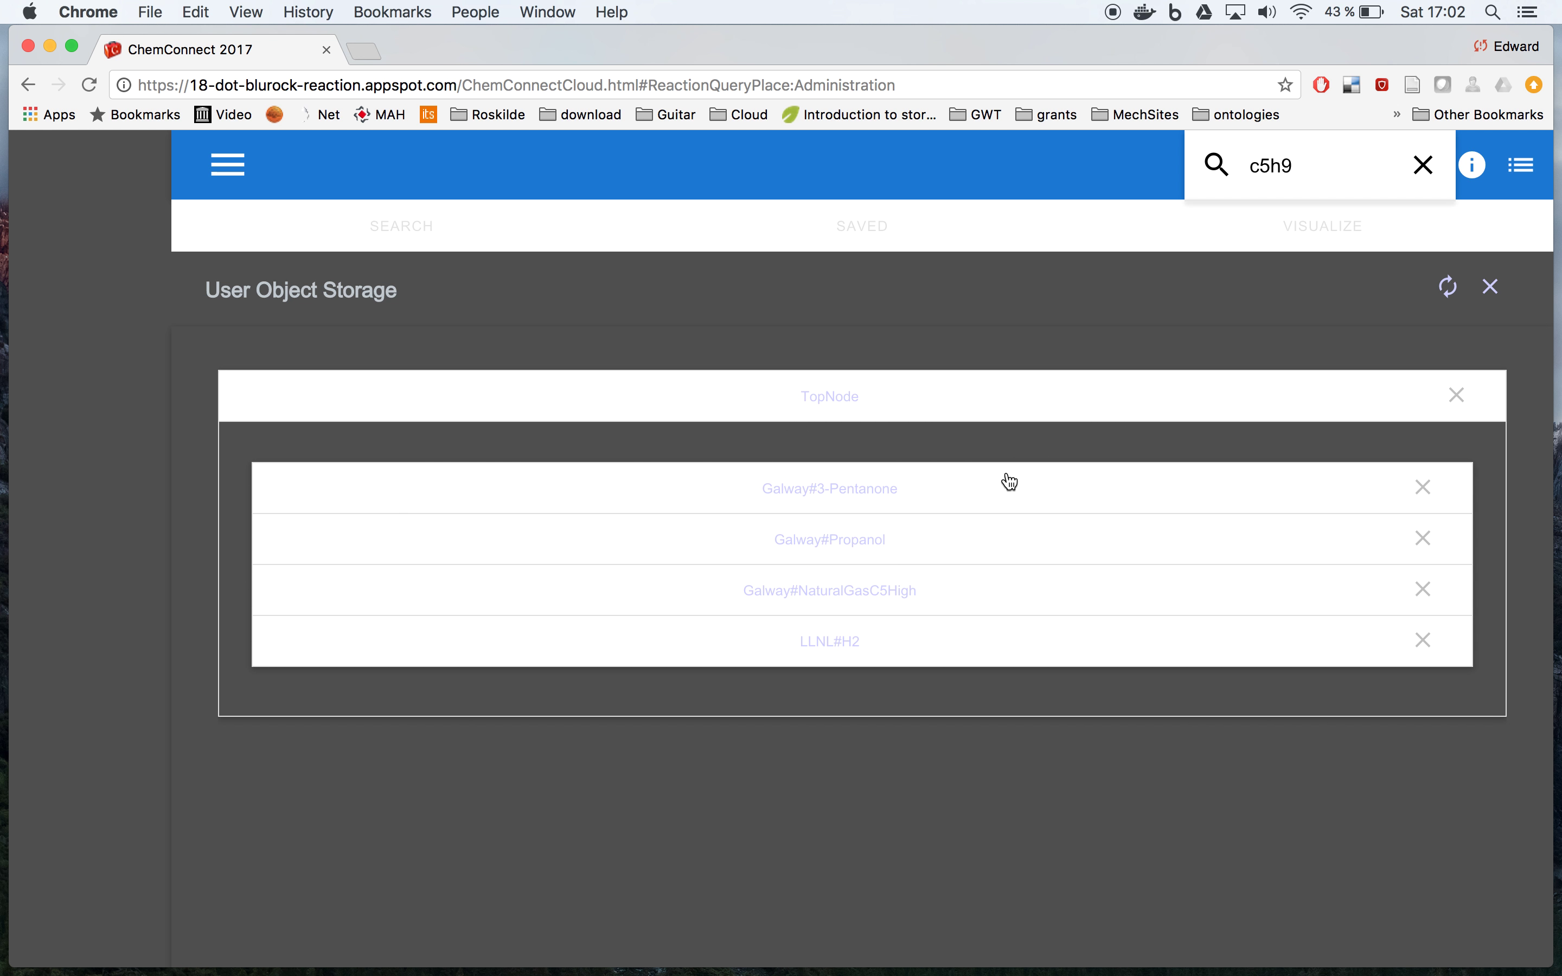
# Expand Galway#3-Pentanone down through ChemkinReactionData to the stored reaction c4h6+c4h8-1=c4h71-3+c4h71-3.
pyautogui.click(1010, 481)
pyautogui.click(1023, 582)
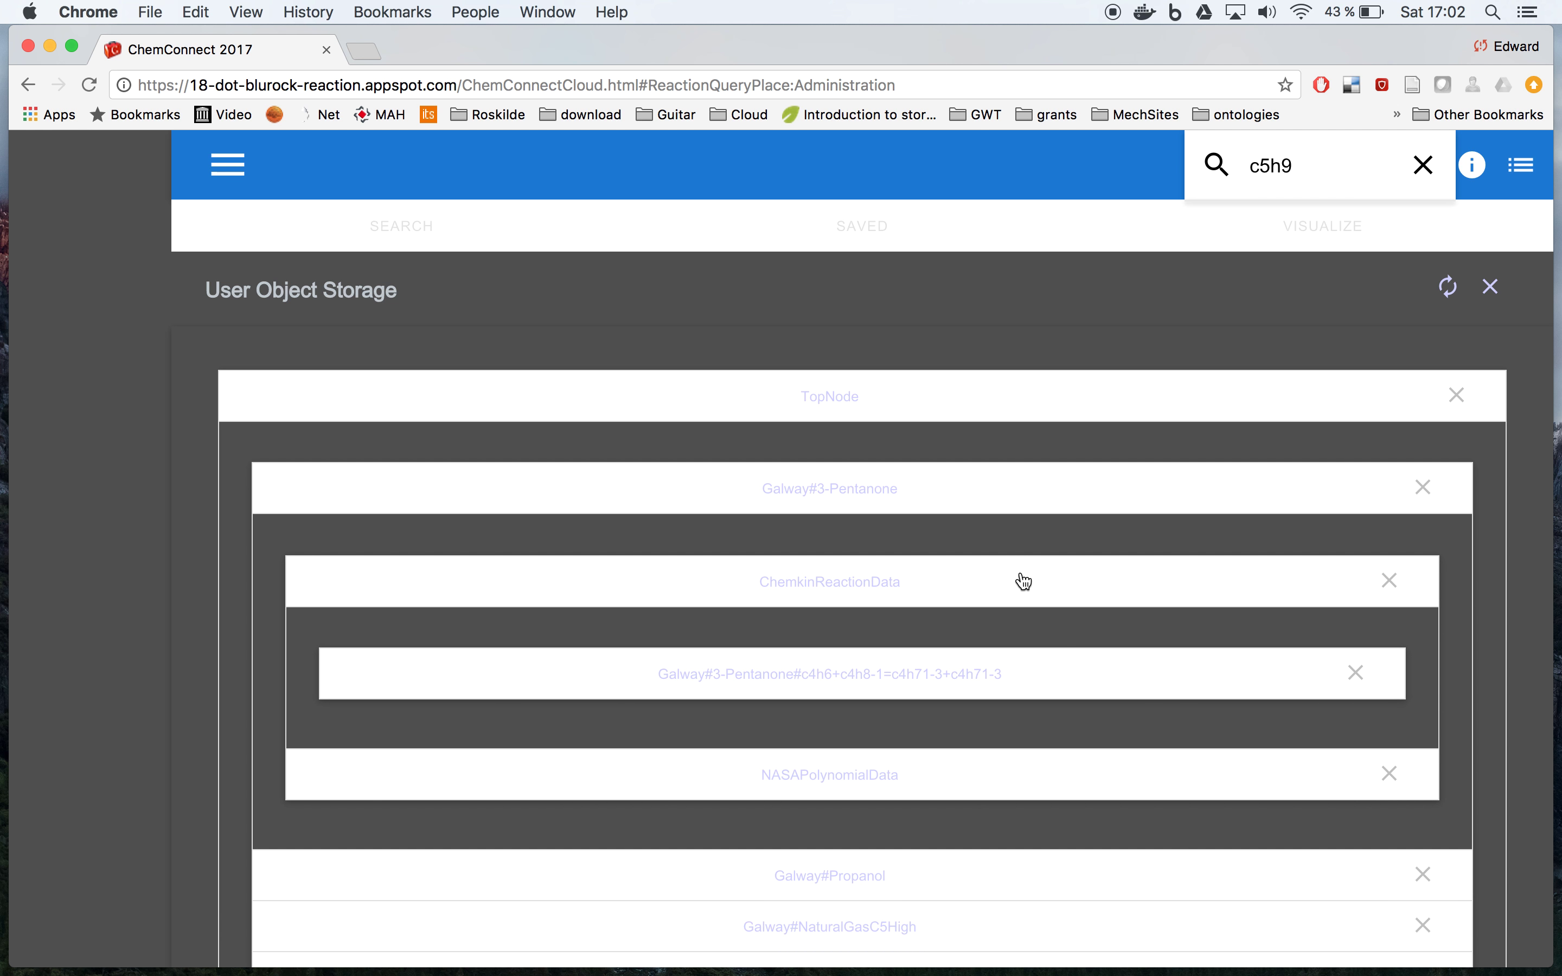
pyautogui.click(1083, 672)
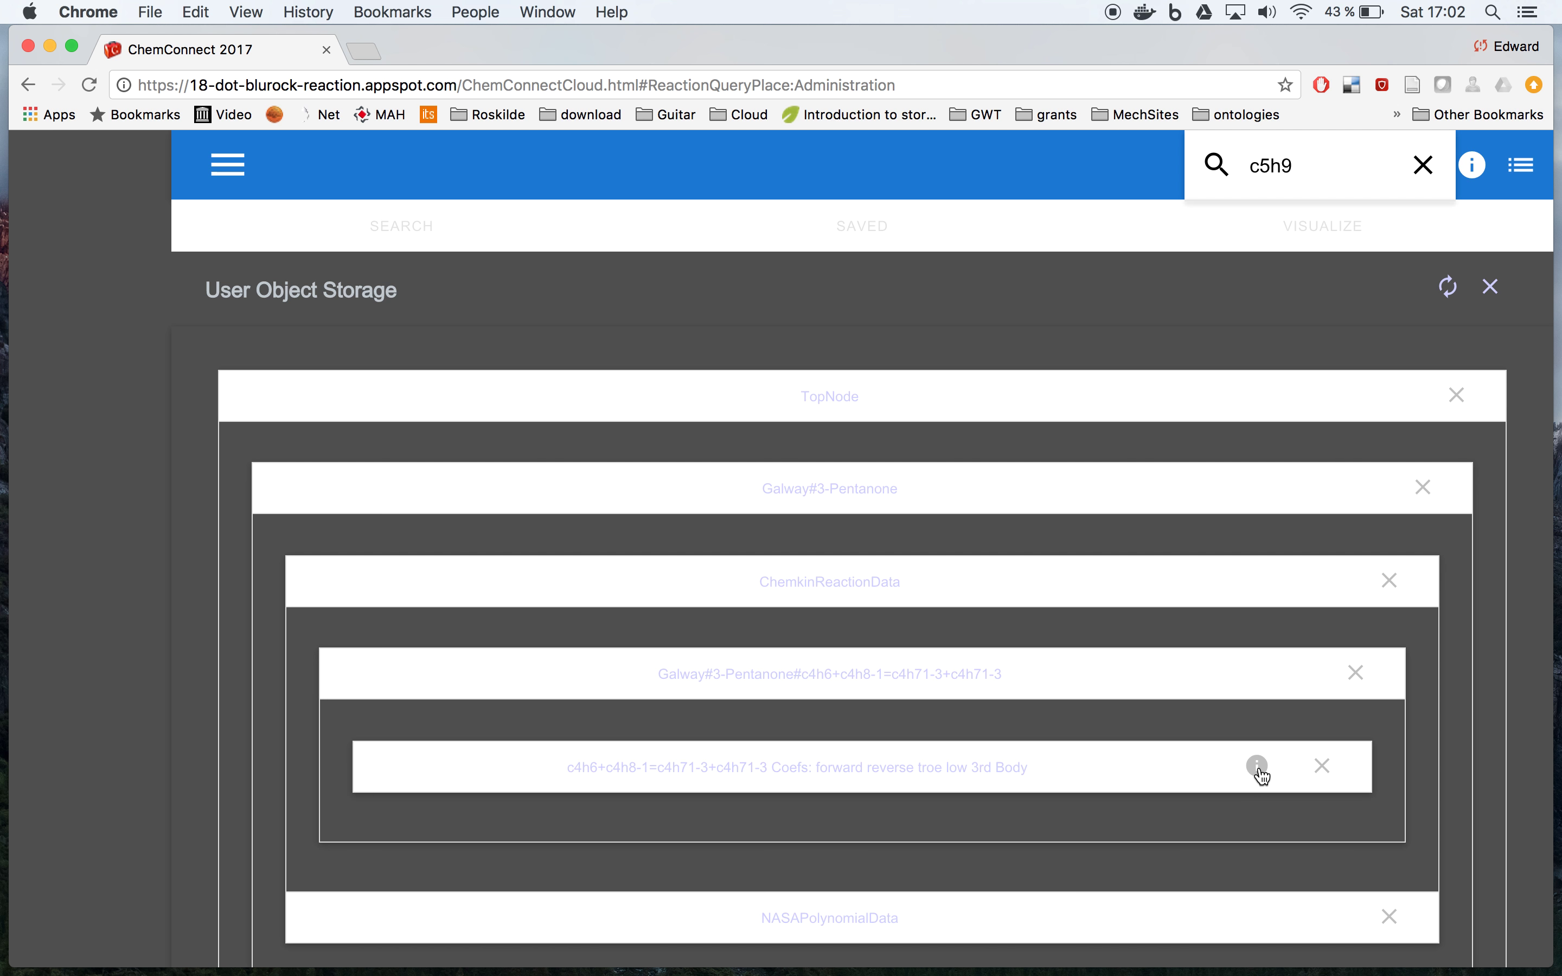
# Visualize the stored reaction c4h6+c4h8-1=c4h71-3+c4h71-3 and expand its entry in the visualization view.
pyautogui.click(1257, 767)
pyautogui.click(1257, 767)
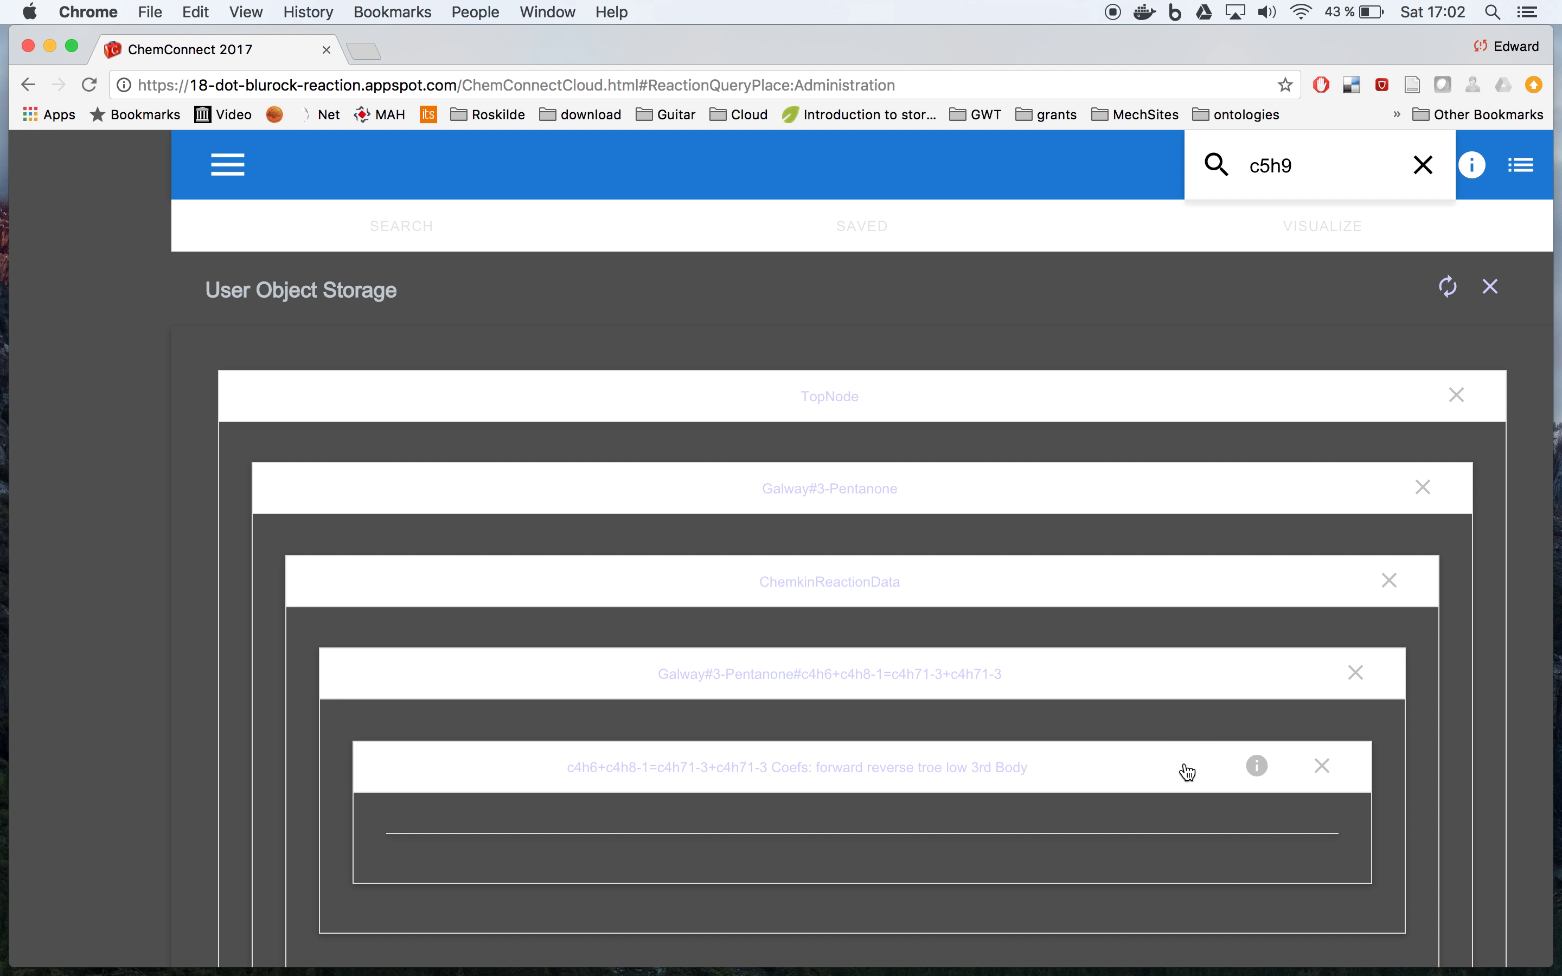
pyautogui.click(1315, 226)
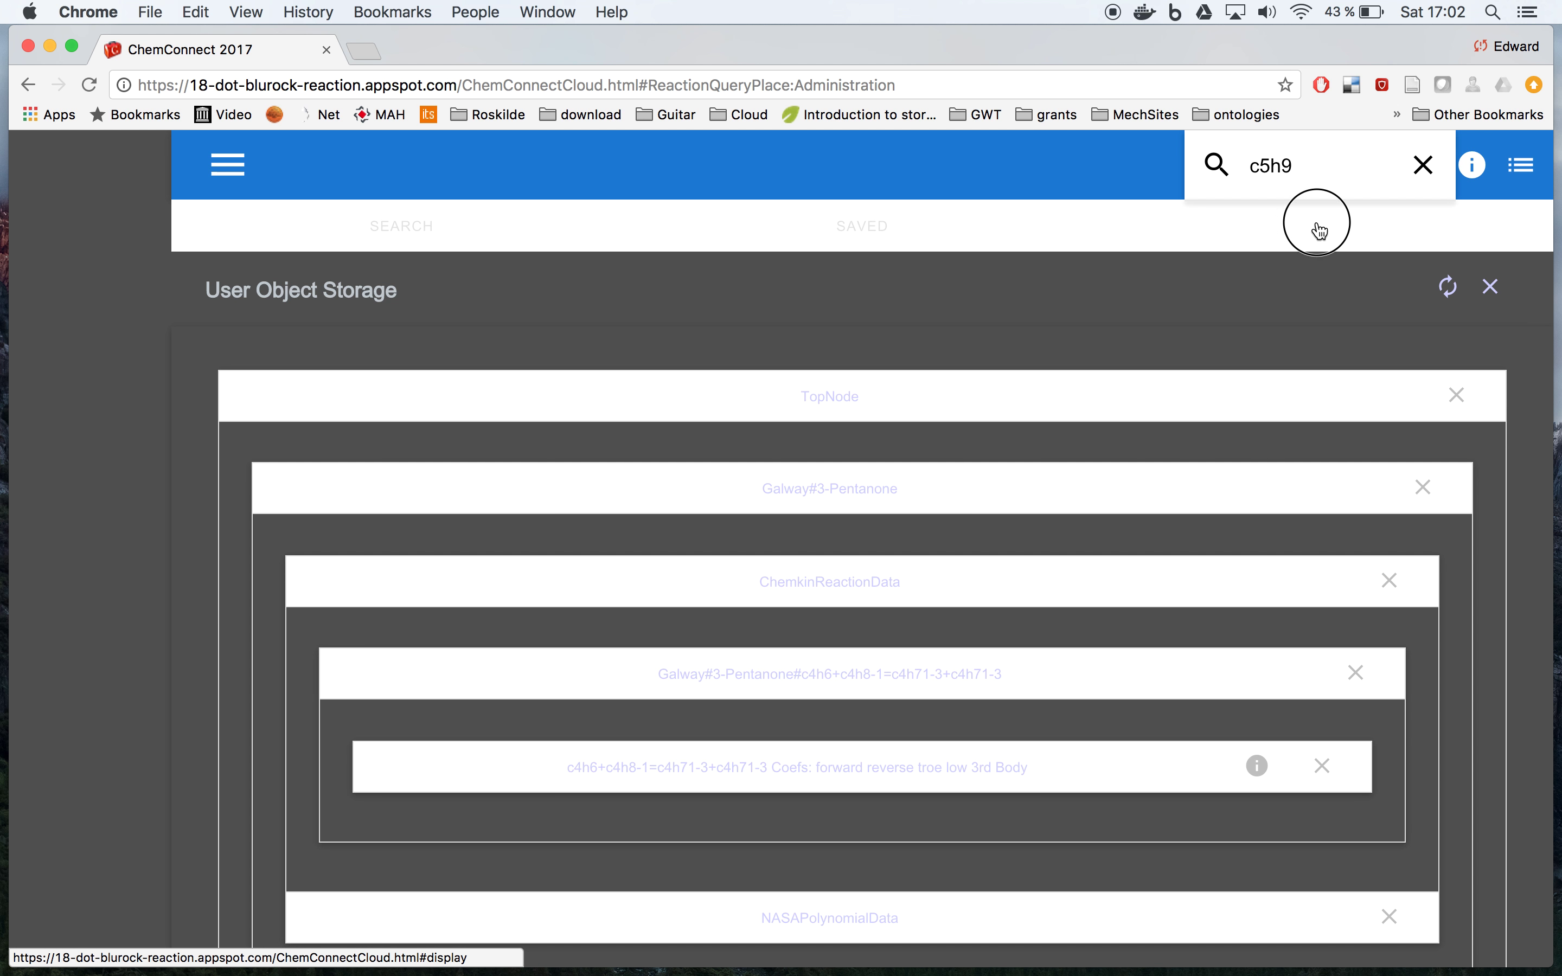
pyautogui.click(1060, 287)
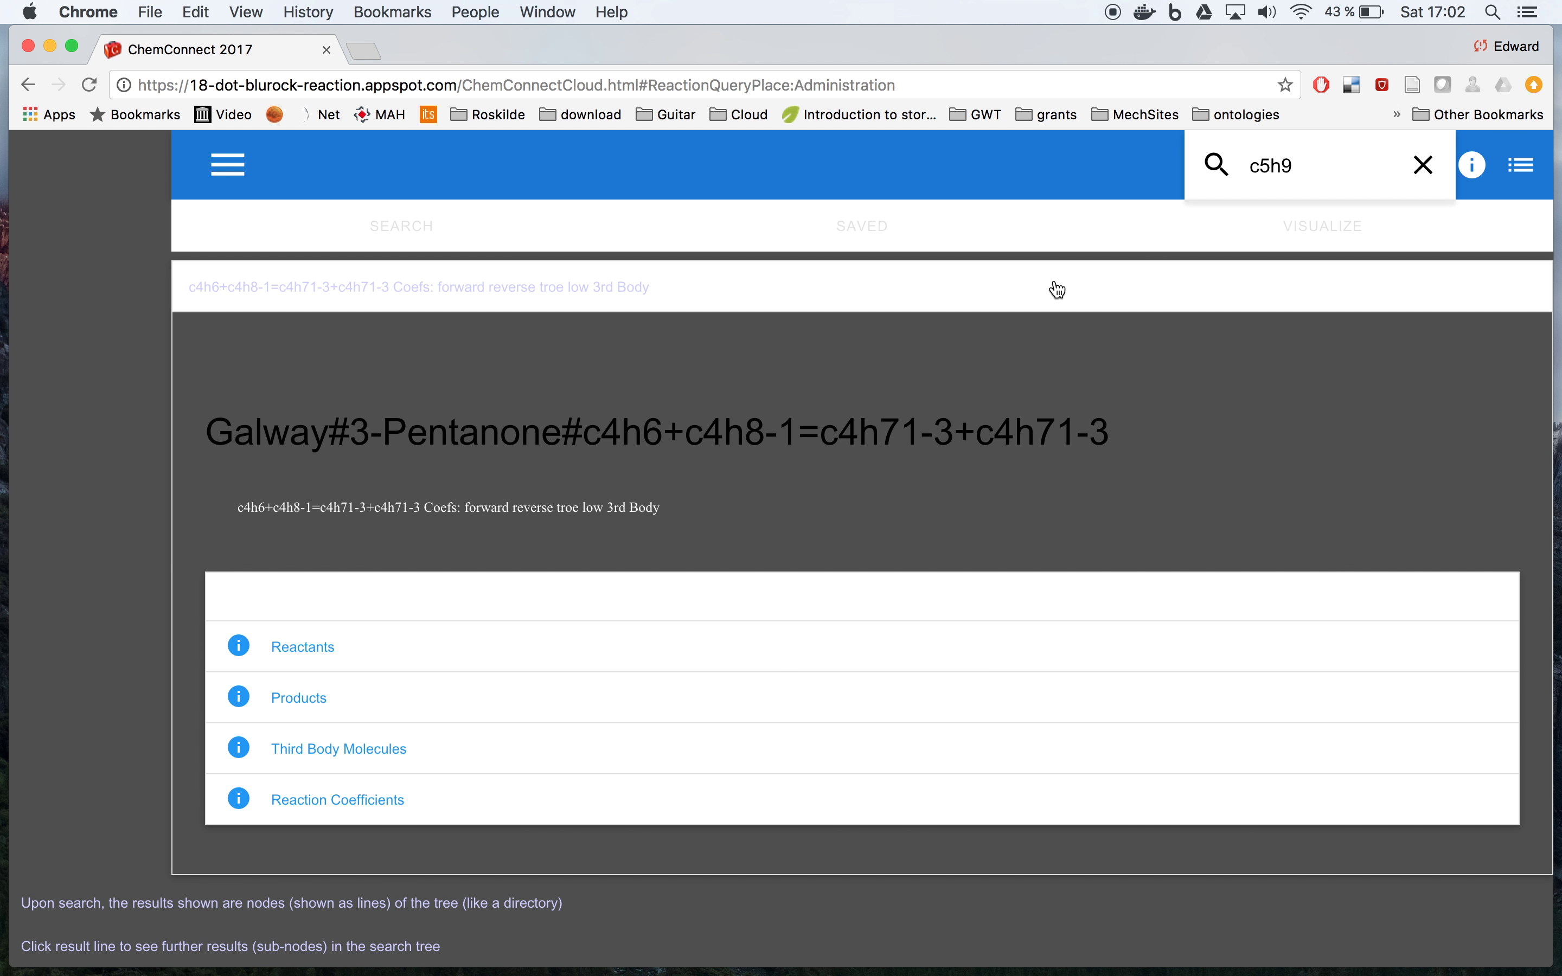
# Look through the reaction's Reactants and Products sections, collapsing each one again.
pyautogui.scroll(-2, 1036, 485)
pyautogui.scroll(-1, 1039, 486)
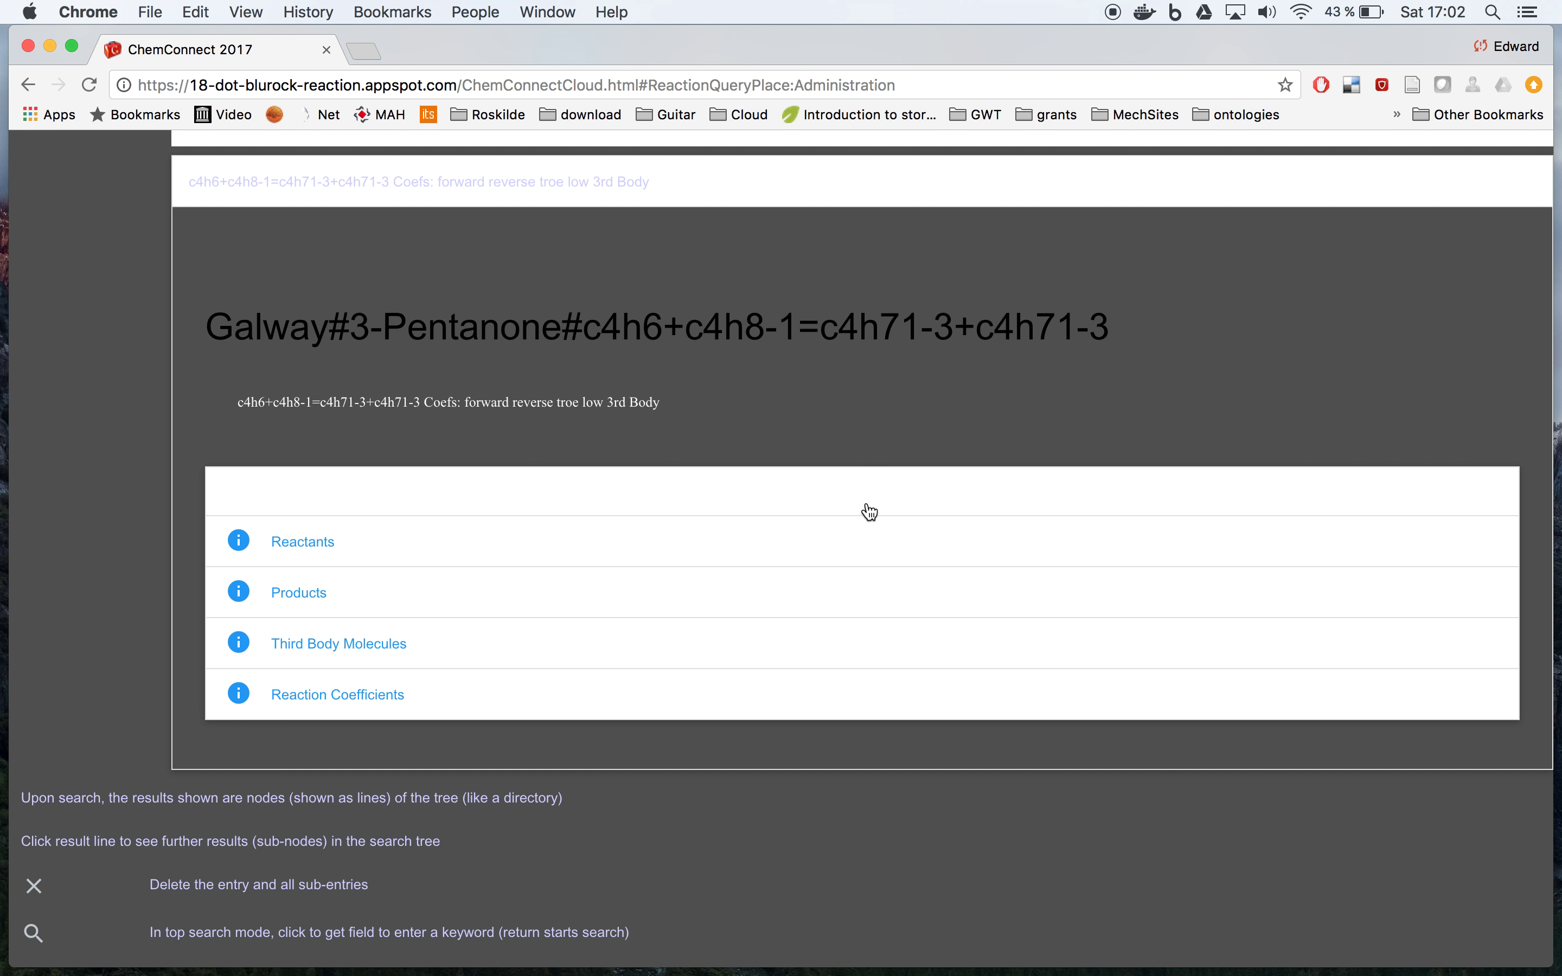
pyautogui.click(874, 545)
pyautogui.click(874, 545)
pyautogui.click(874, 596)
pyautogui.click(874, 598)
# Expand Reaction Coefficients and inspect the Reverse and Forward parameters with their Arrhenius plots, collapsing each after viewing.
pyautogui.scroll(-5, 874, 597)
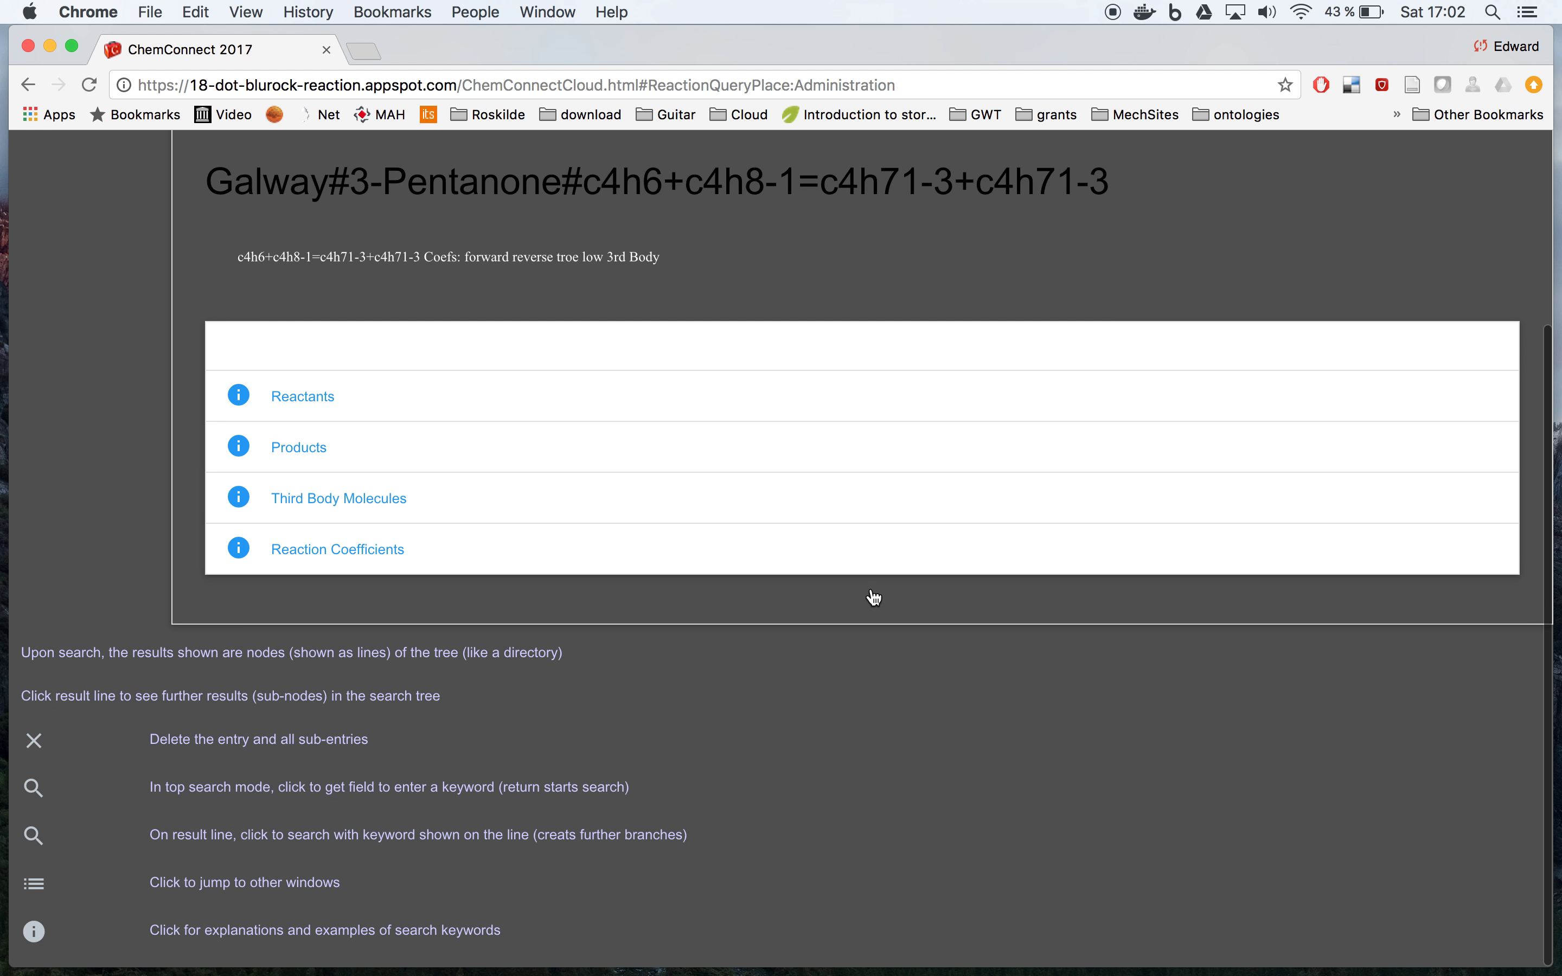
pyautogui.click(837, 557)
pyautogui.click(837, 649)
pyautogui.scroll(-10, 839, 652)
pyautogui.scroll(-1, 839, 654)
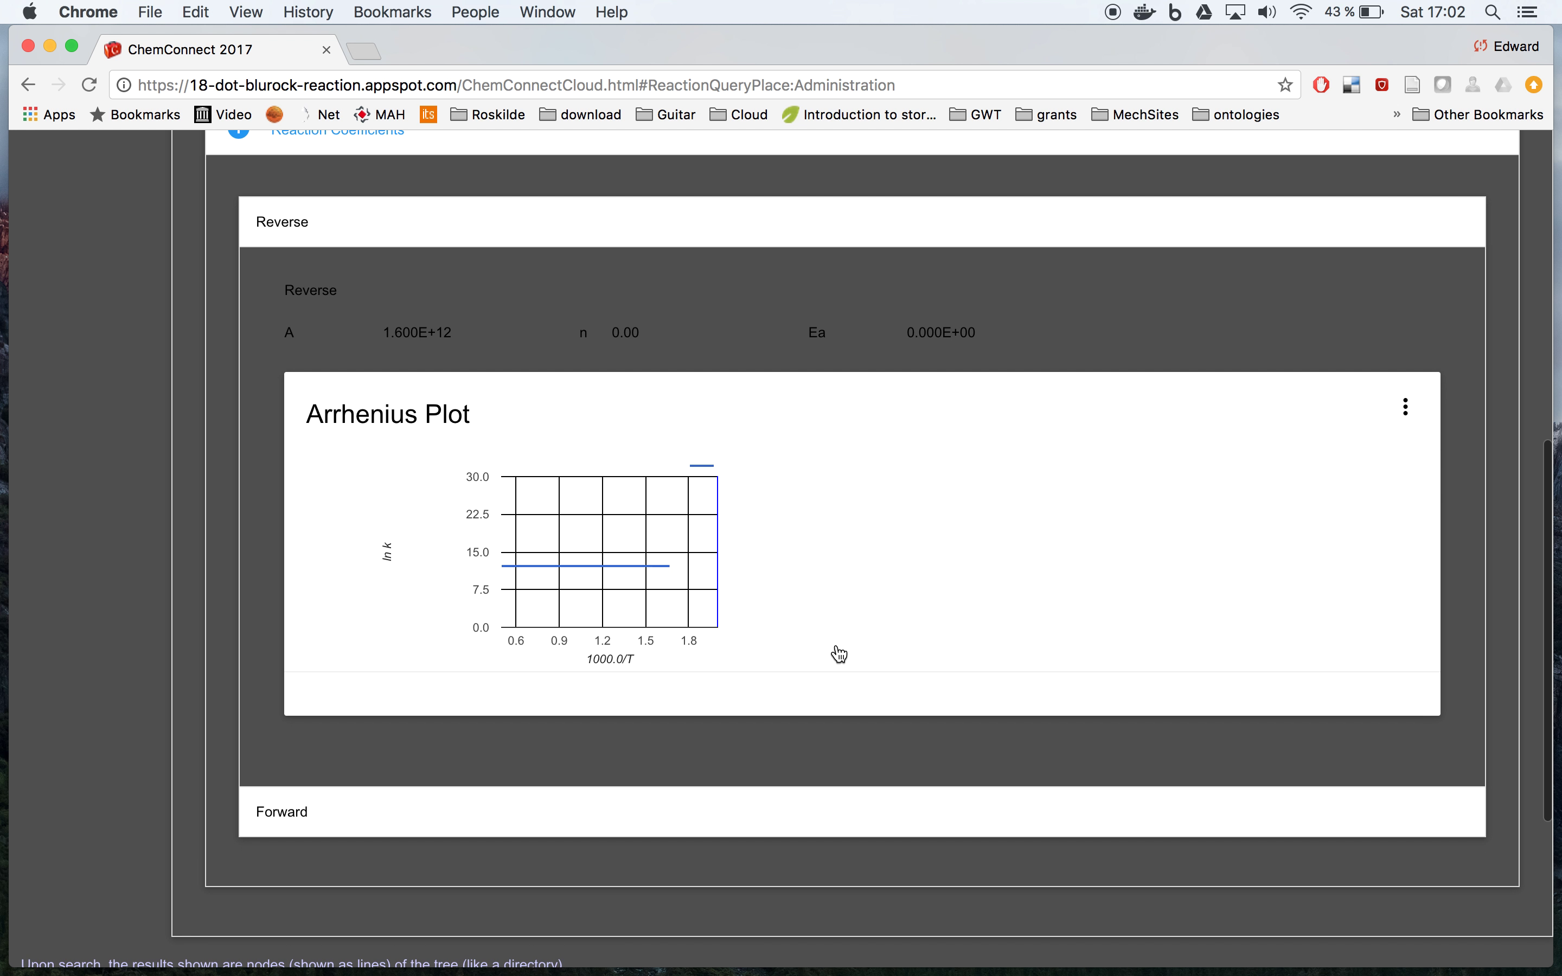
pyautogui.click(795, 244)
pyautogui.click(816, 490)
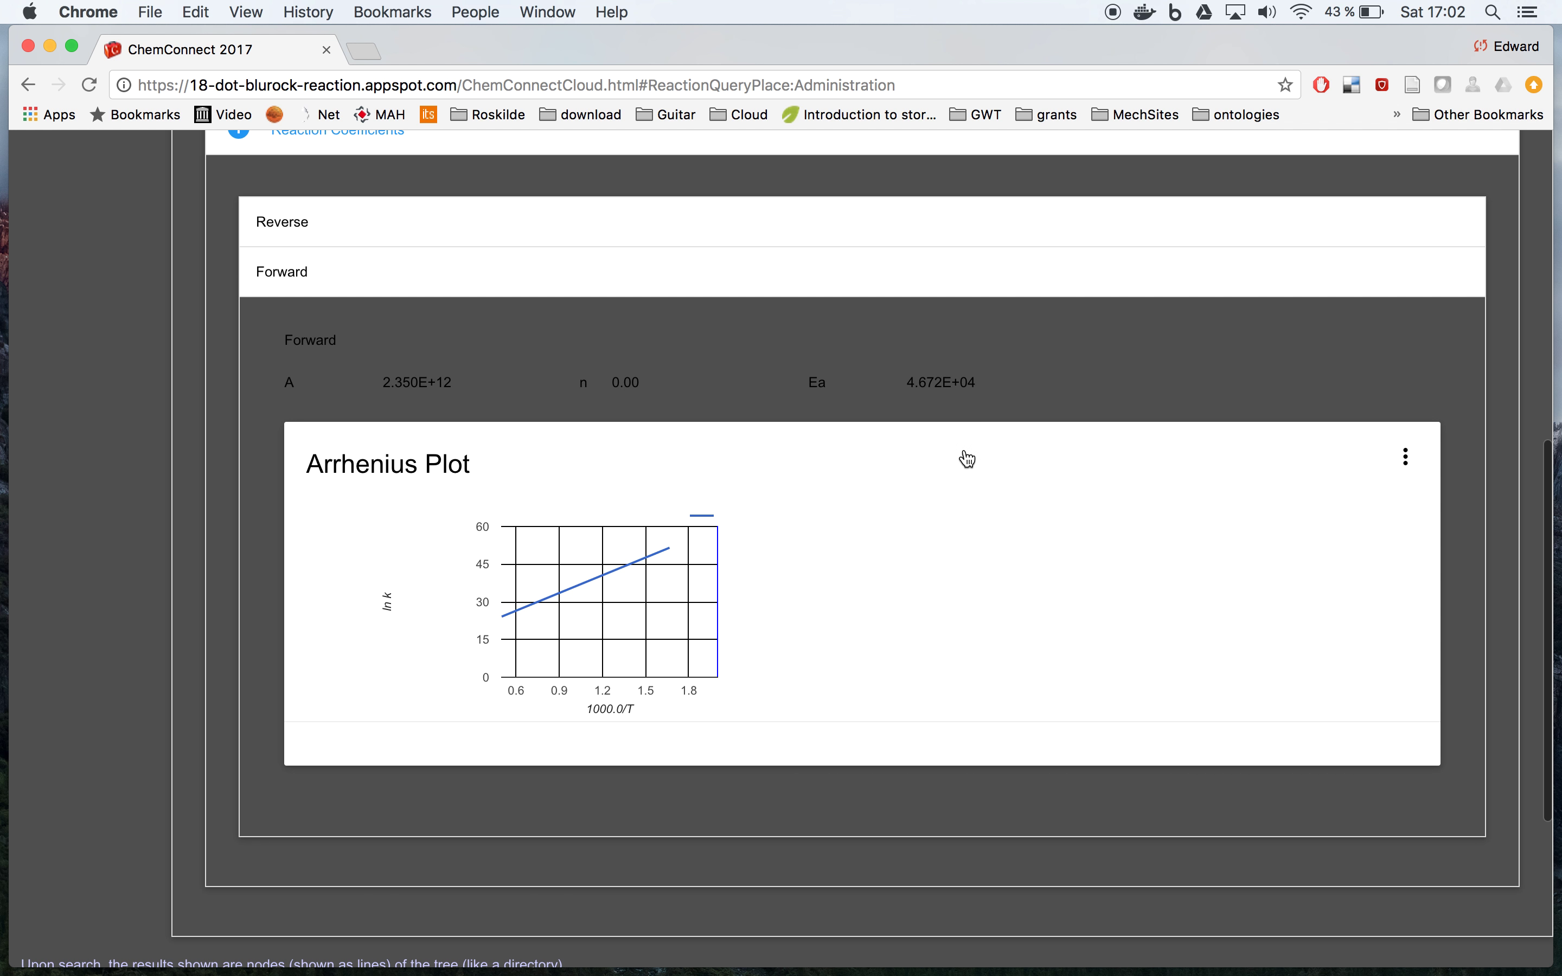
pyautogui.click(955, 269)
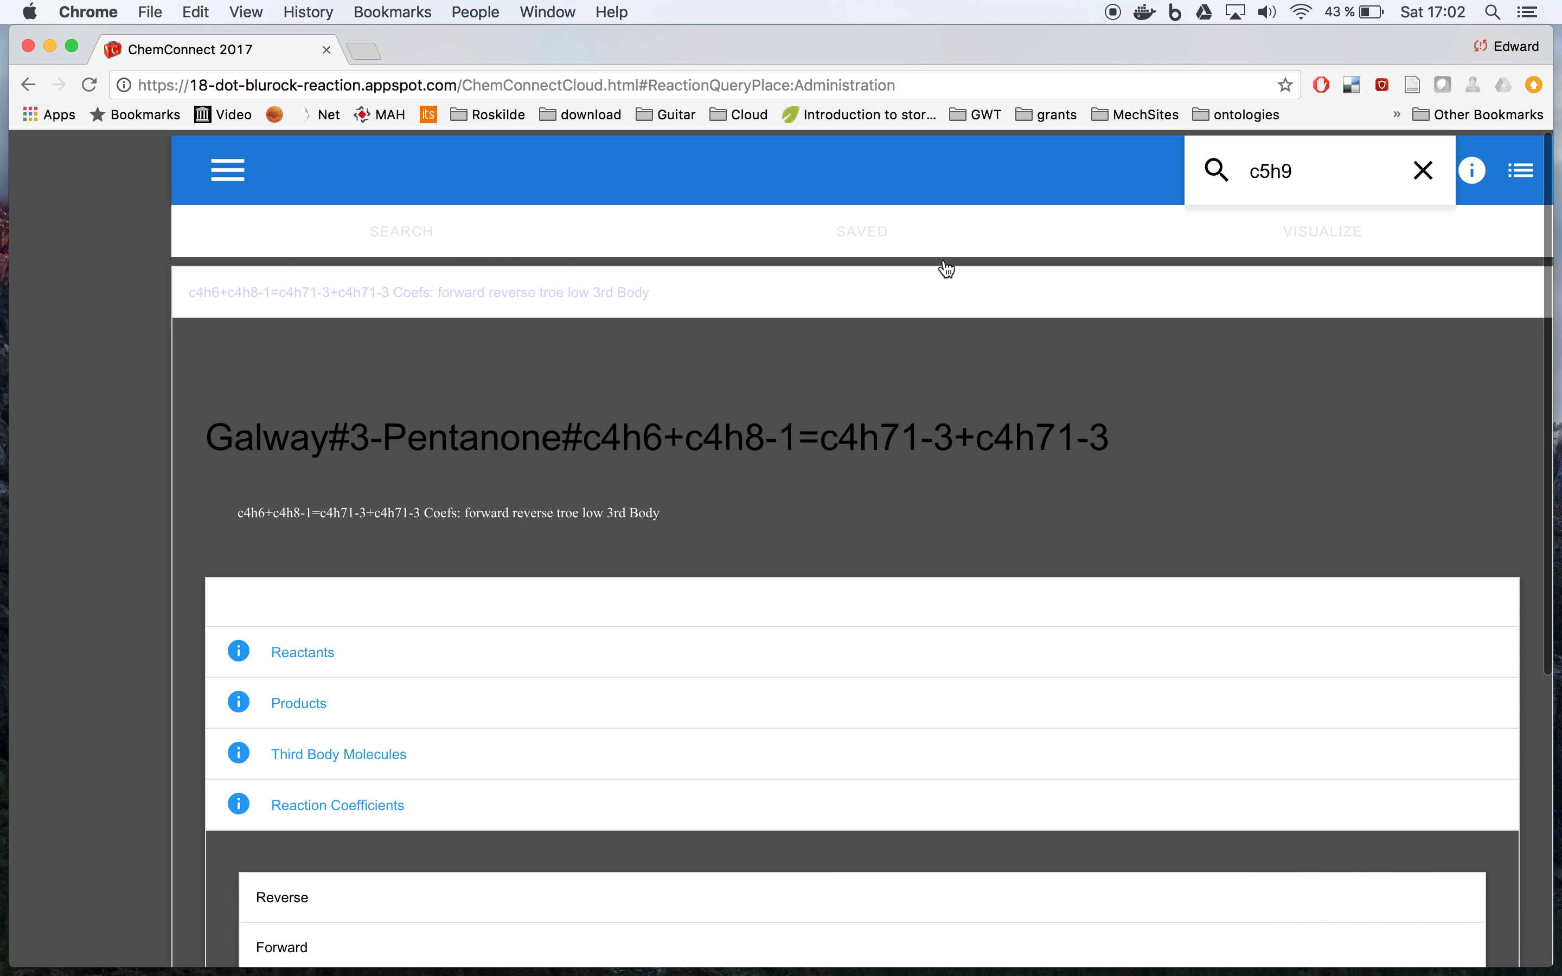
# Return to the search results and read the search examples help, closing it when finished.
pyautogui.click(407, 233)
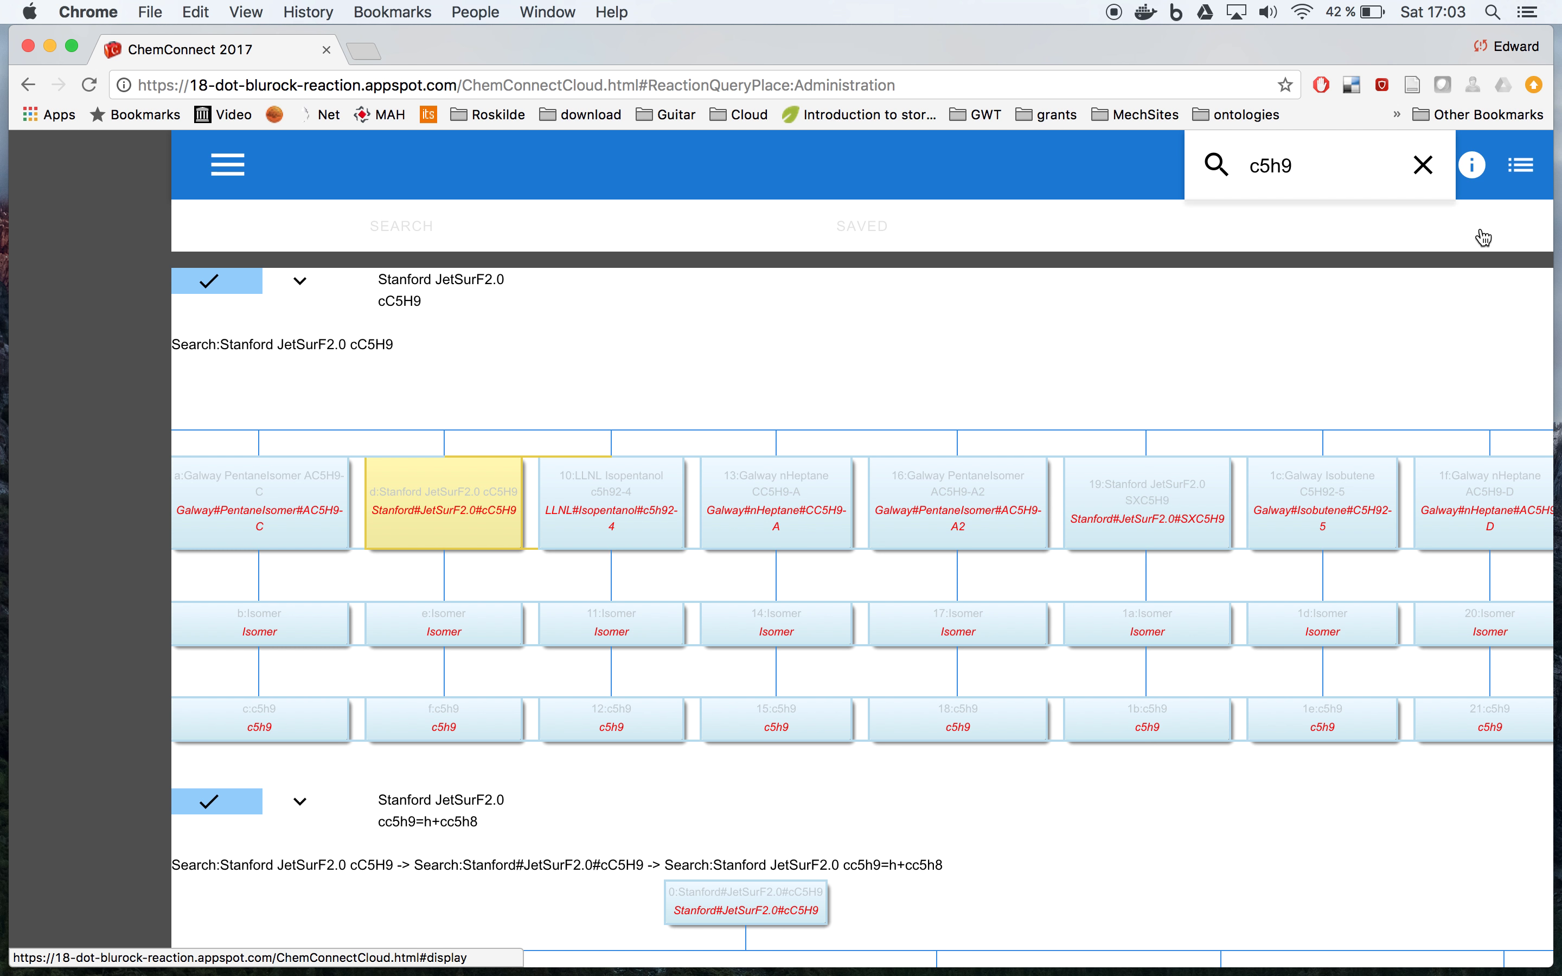
pyautogui.click(1474, 169)
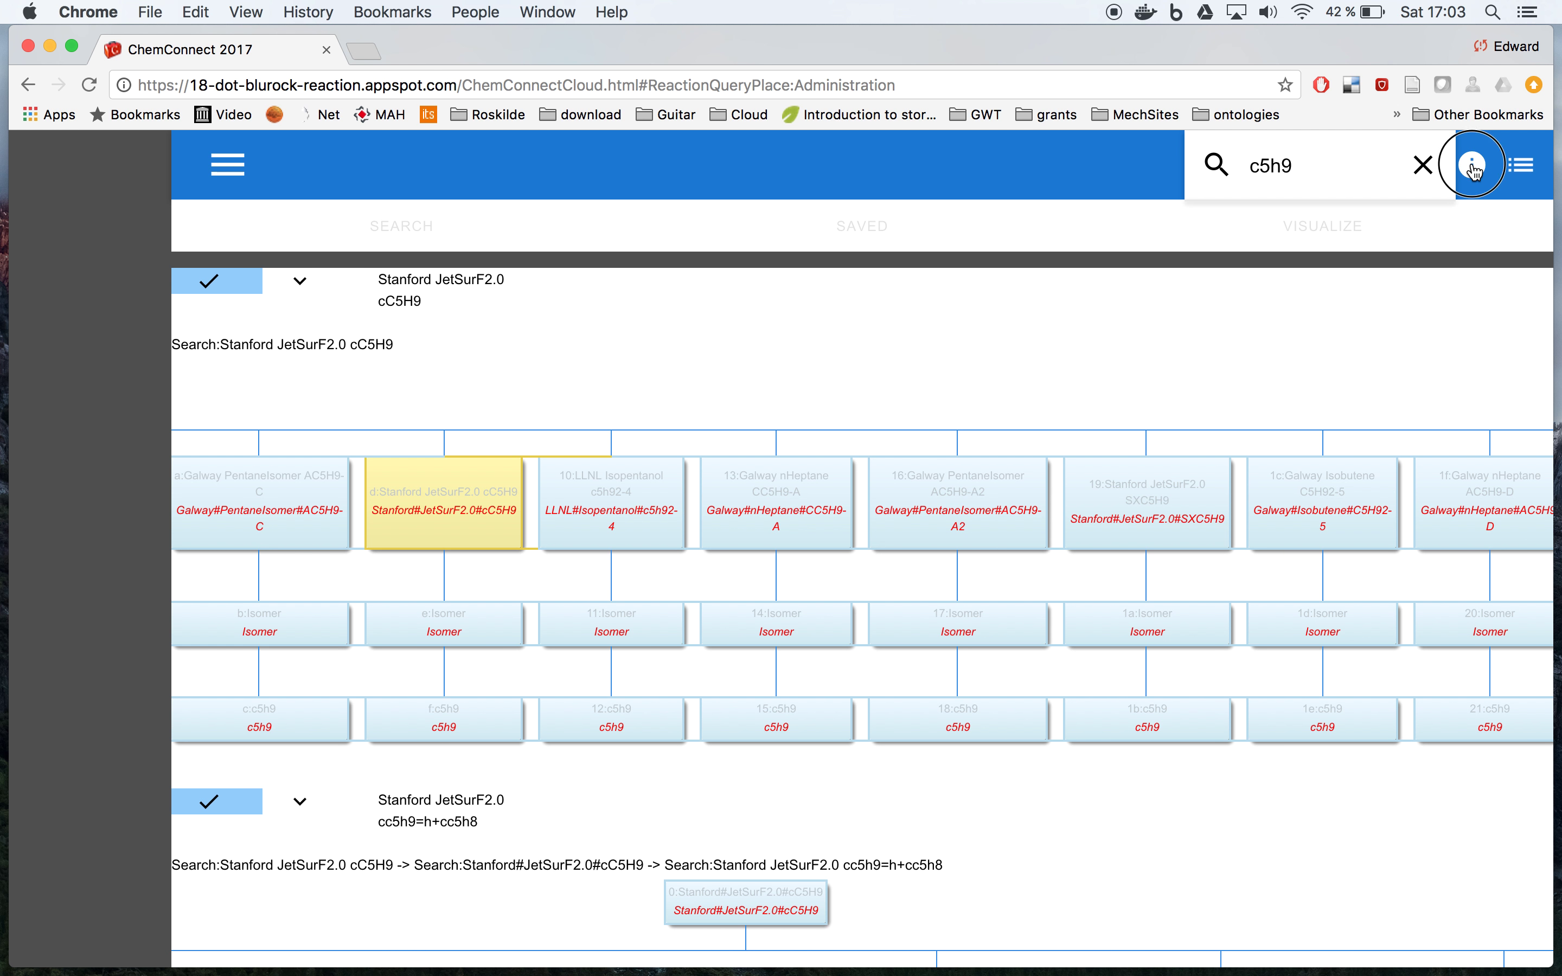
pyautogui.scroll(-10, 967, 491)
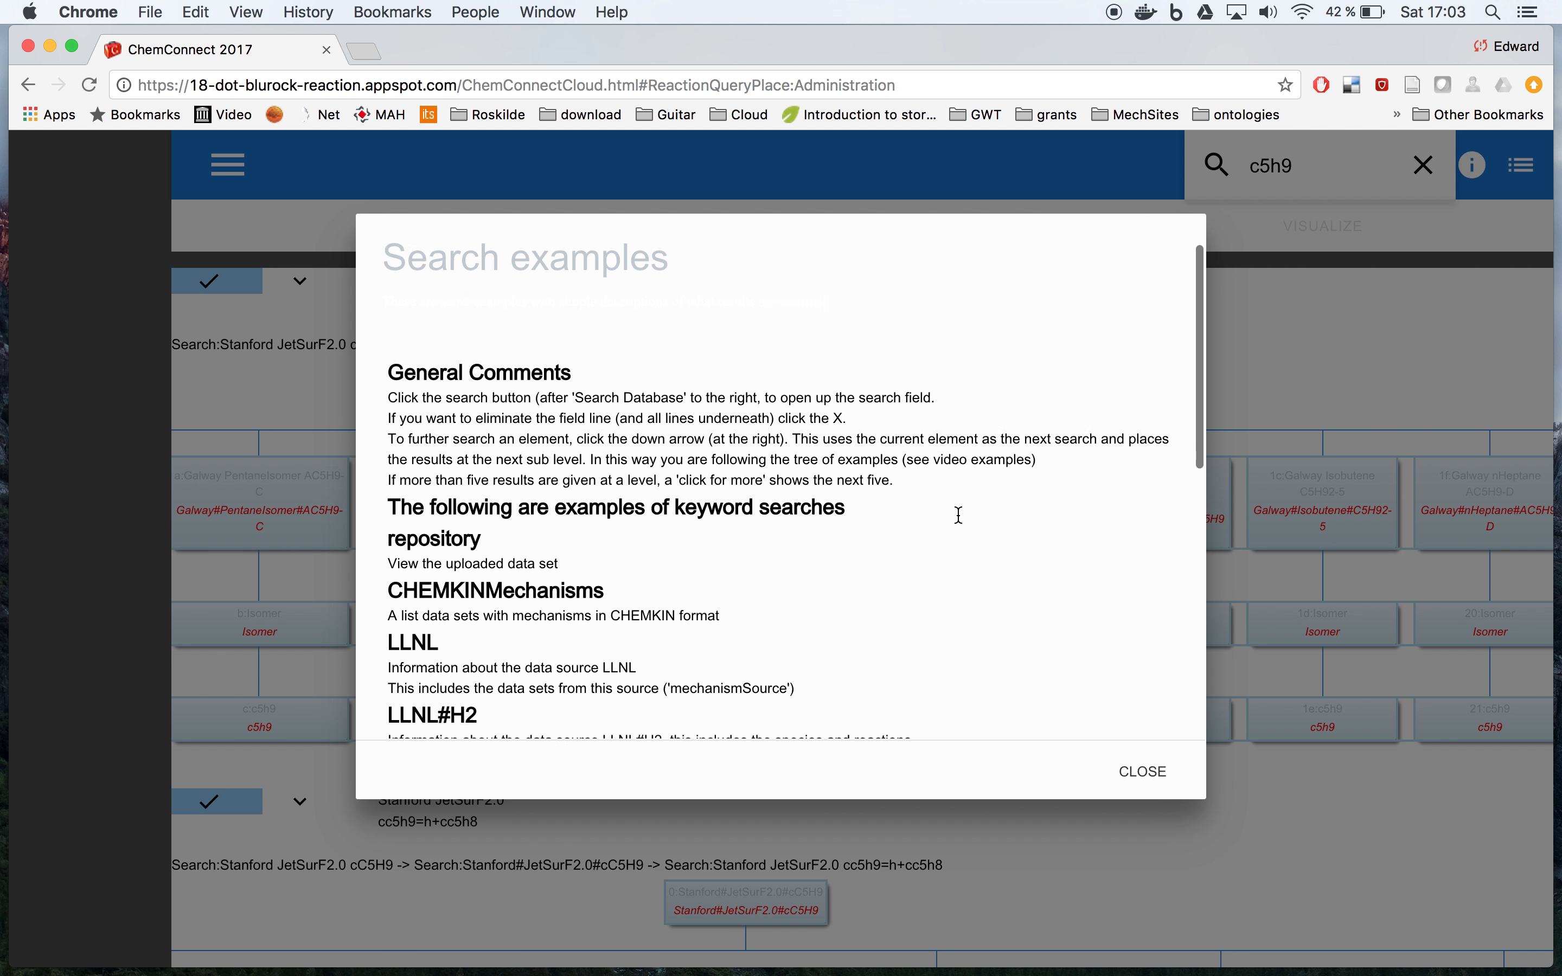
pyautogui.scroll(10, 959, 515)
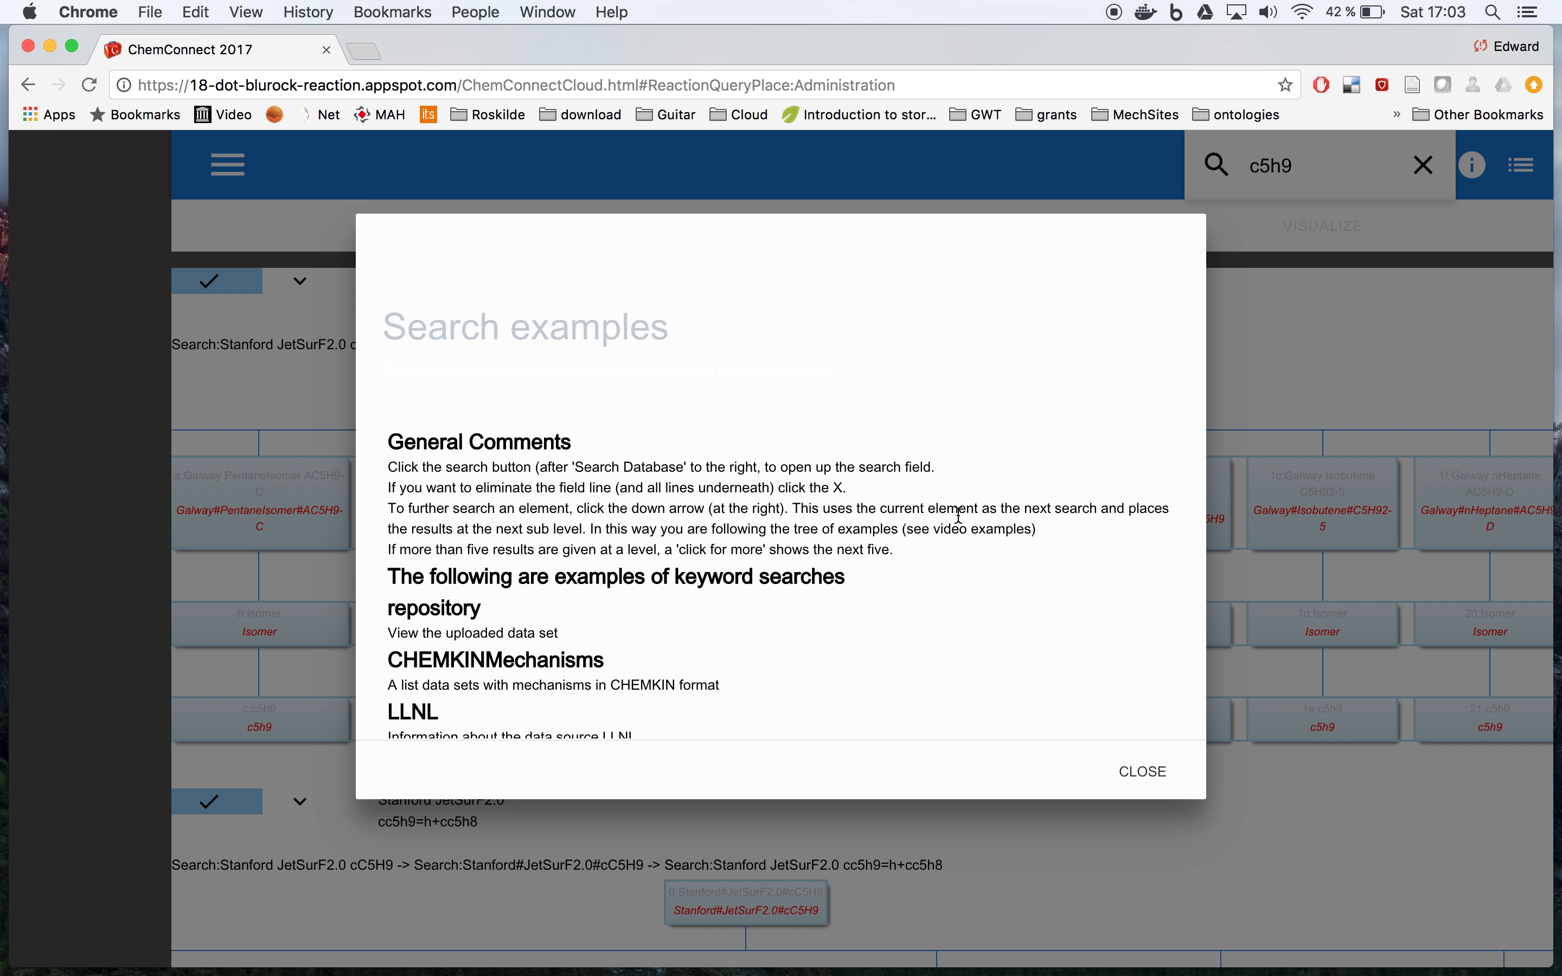
pyautogui.click(1145, 773)
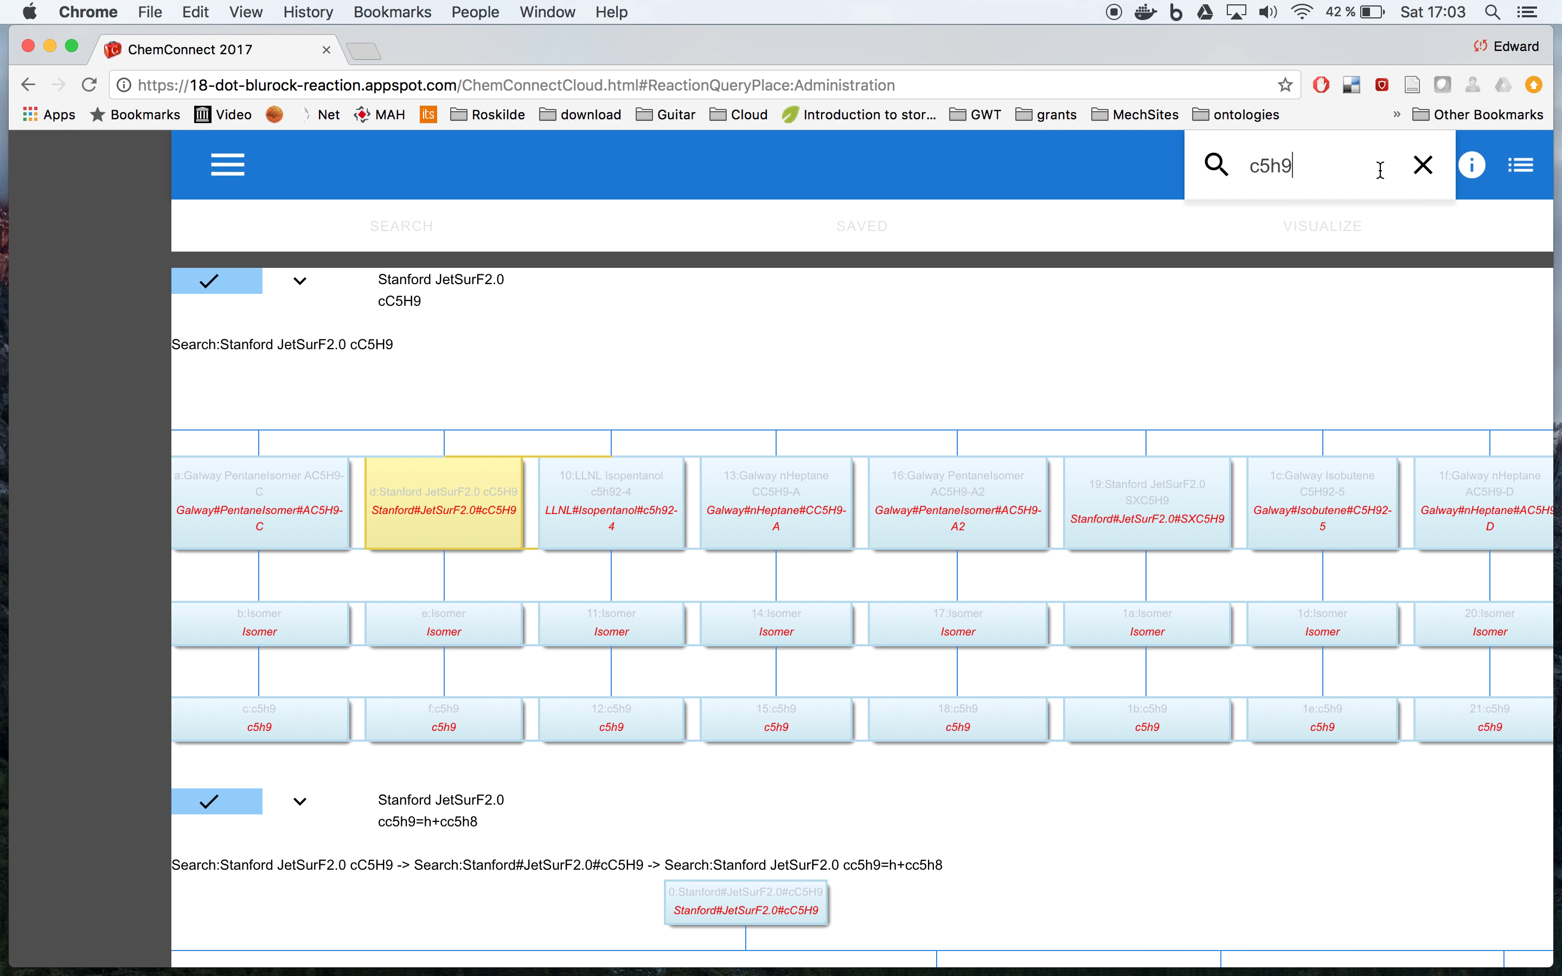
# Search the database for the reaction "ch3+h=ch4".
pyautogui.press('BackSpace')
pyautogui.press('BackSpace')
pyautogui.press('BackSpace')
pyautogui.press('BackSpace')
pyautogui.write('ch3+h=ch4')
pyautogui.press('Return')
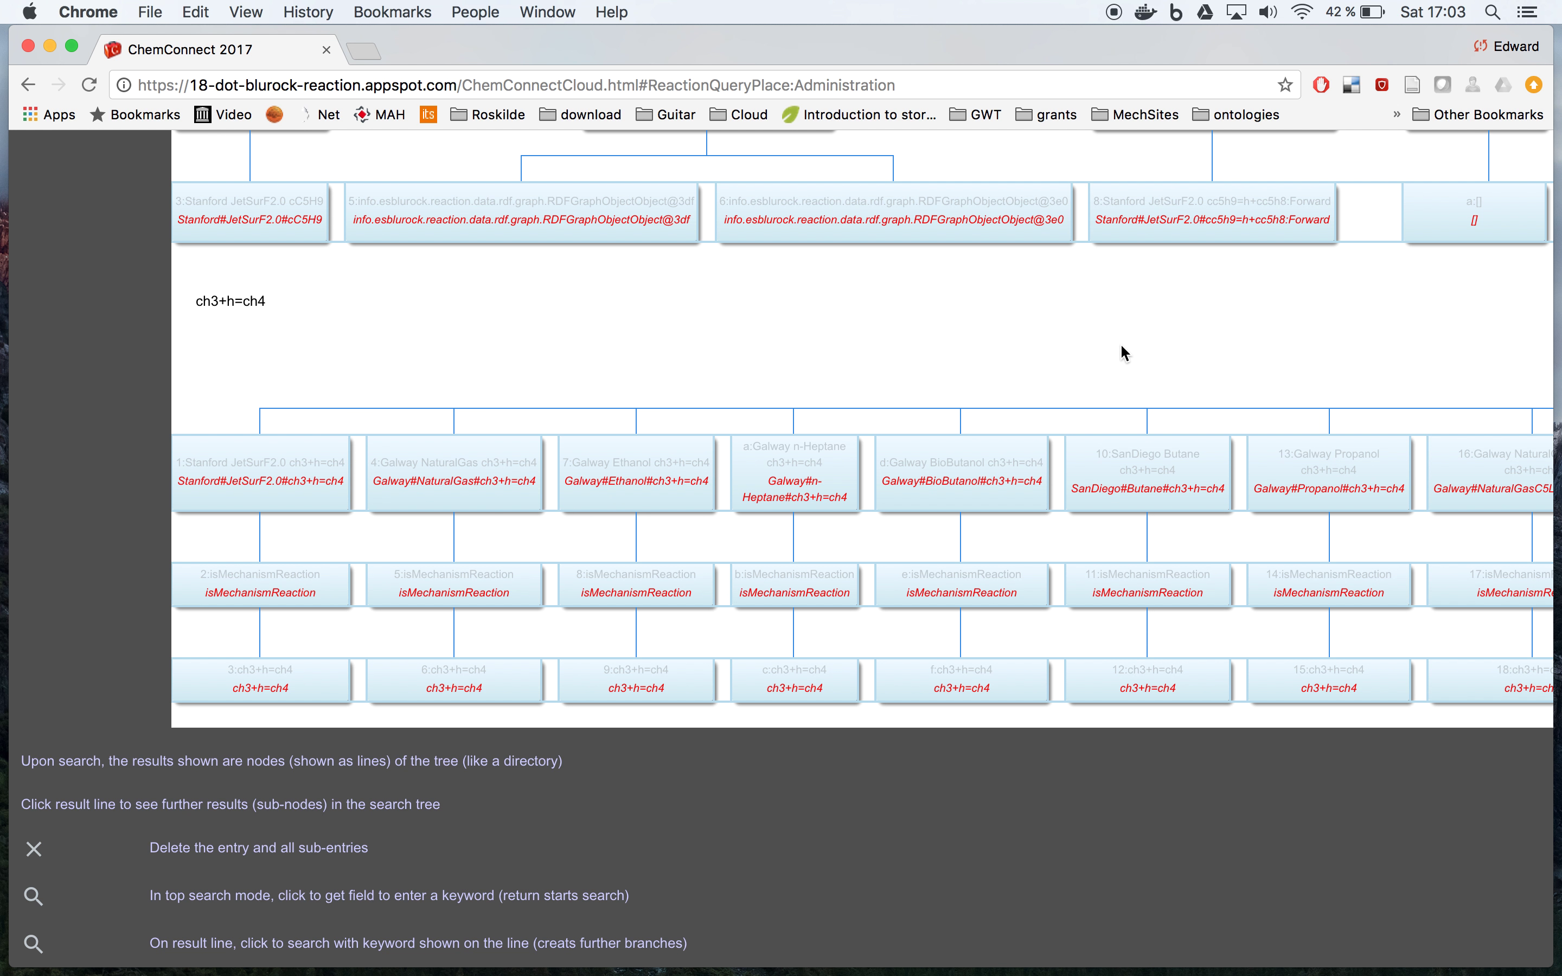
# Rewrite the query as the reversed, spaced reaction "ch4 =ch3 +h" and run the search.
pyautogui.scroll(20, 1124, 353)
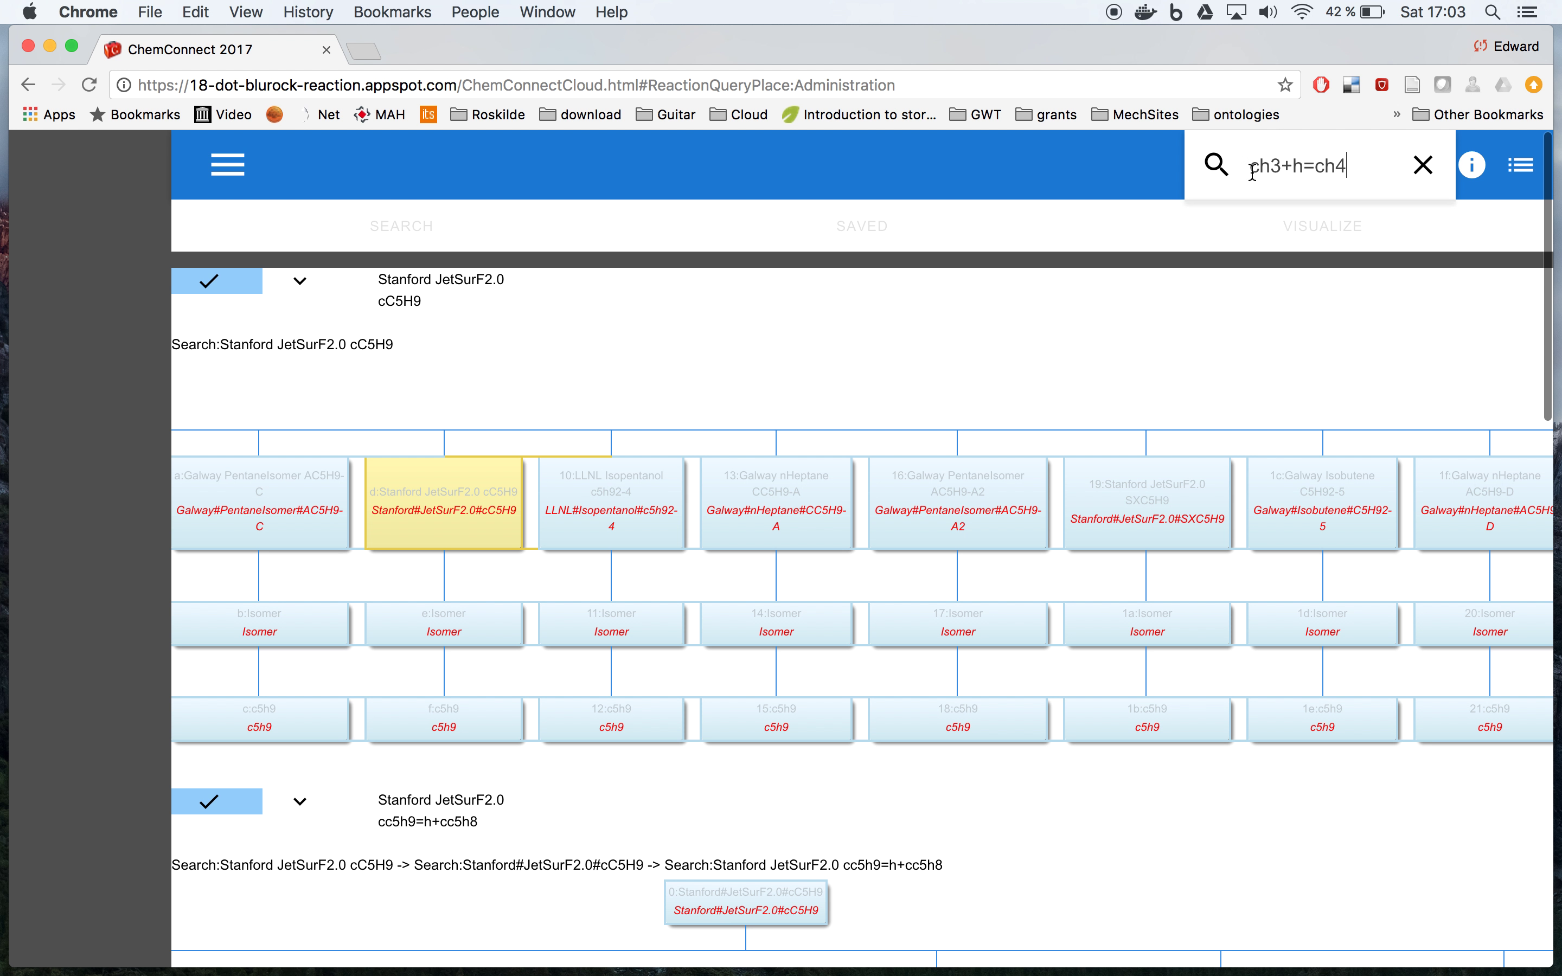
pyautogui.click(1284, 167)
pyautogui.click(1305, 166)
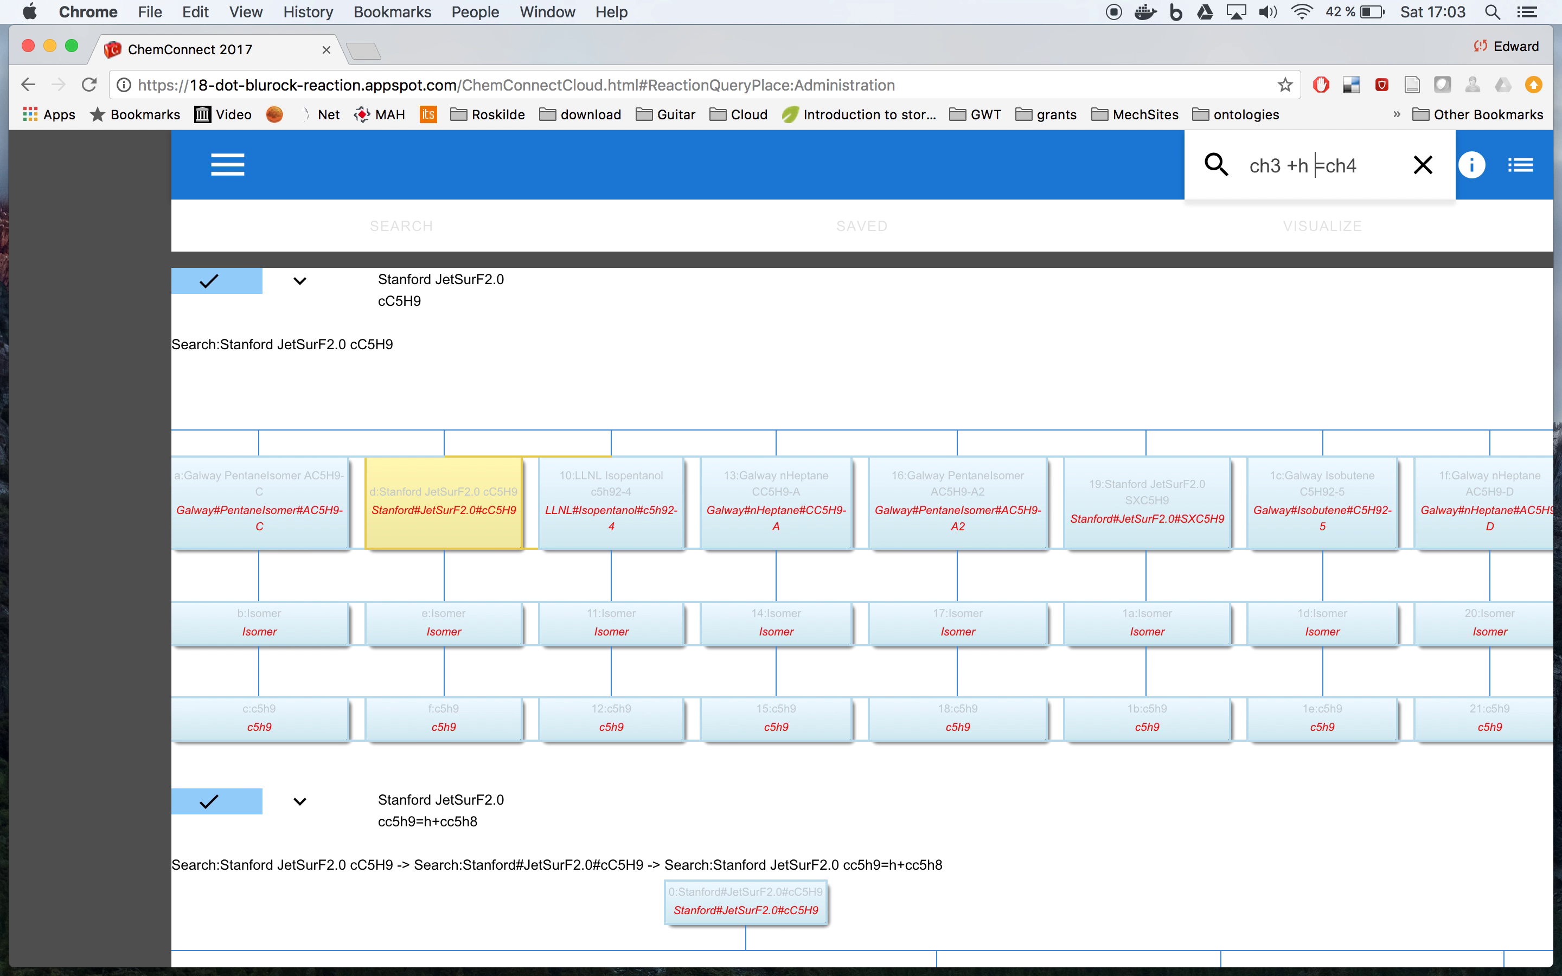
pyautogui.moveTo(1330, 171); pyautogui.dragTo(1368, 166)
pyautogui.press('BackSpace')
pyautogui.click(1251, 166)
pyautogui.write('ch4 0')
pyautogui.press('BackSpace')
pyautogui.press('BackSpace')
pyautogui.write('=')
pyautogui.press('BackSpace')
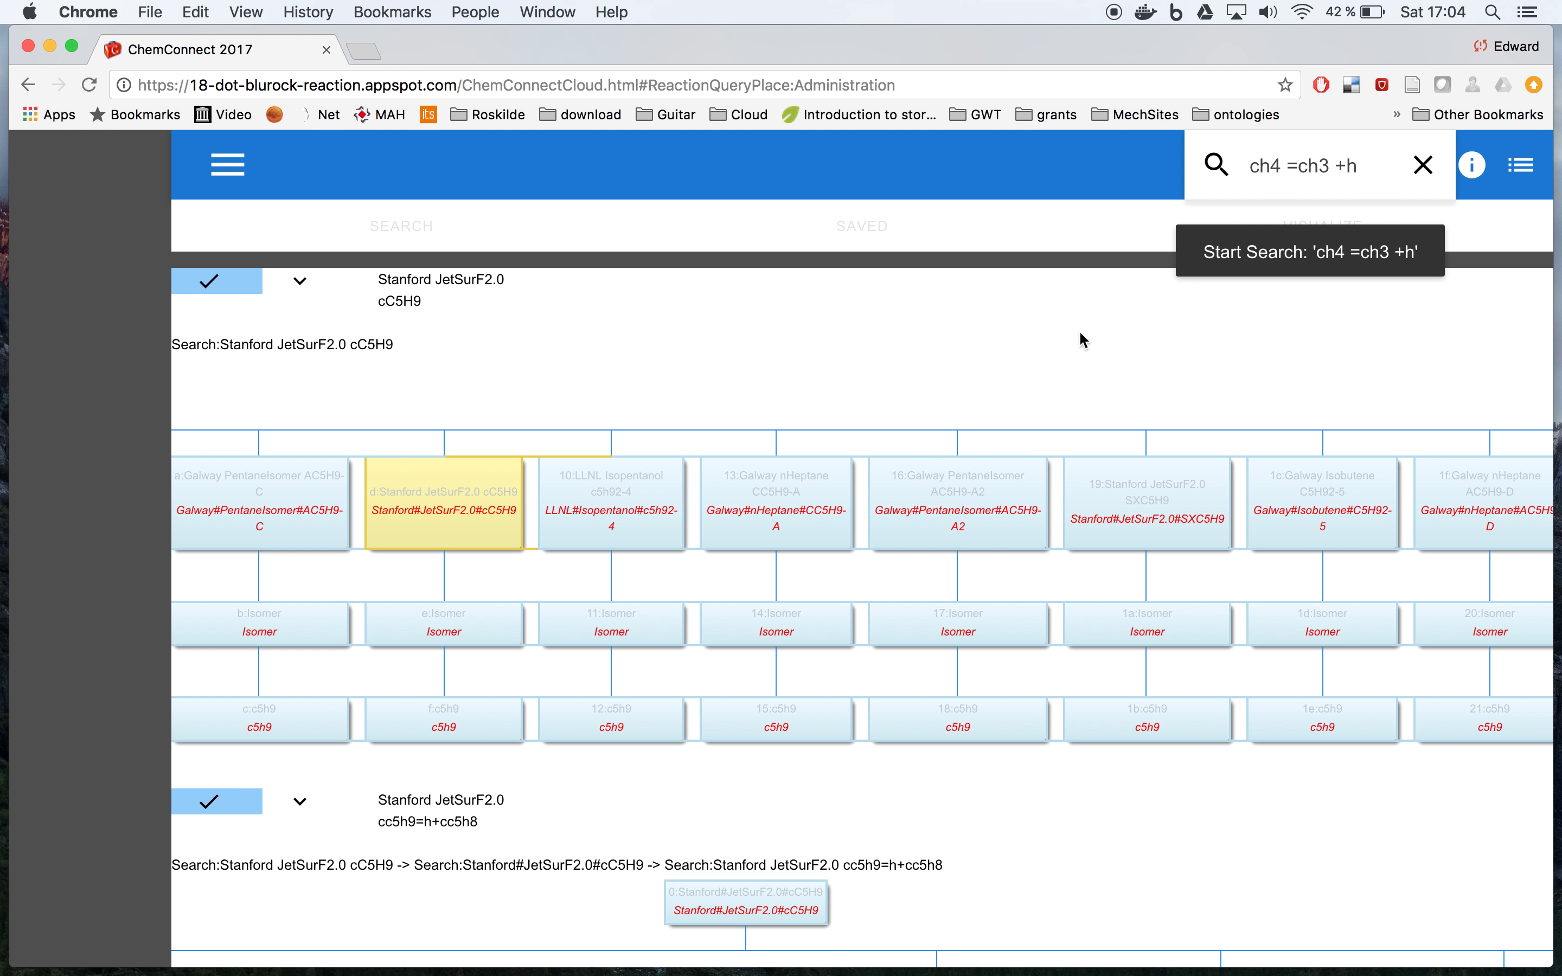
pyautogui.scroll(-3, 1080, 333)
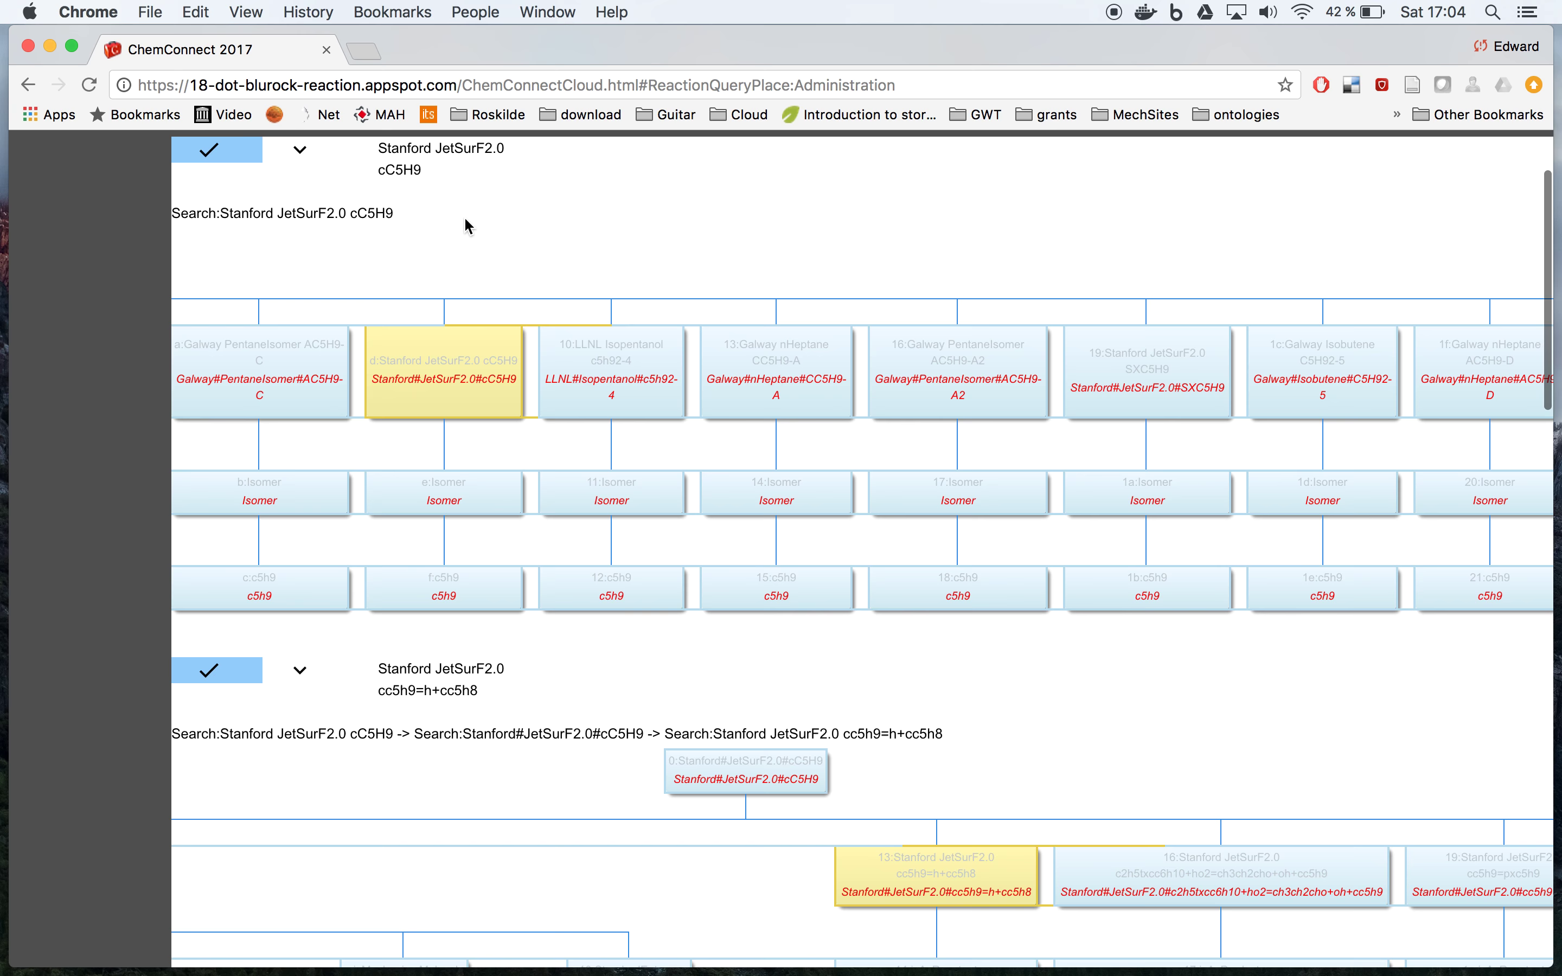
pyautogui.scroll(3, 466, 223)
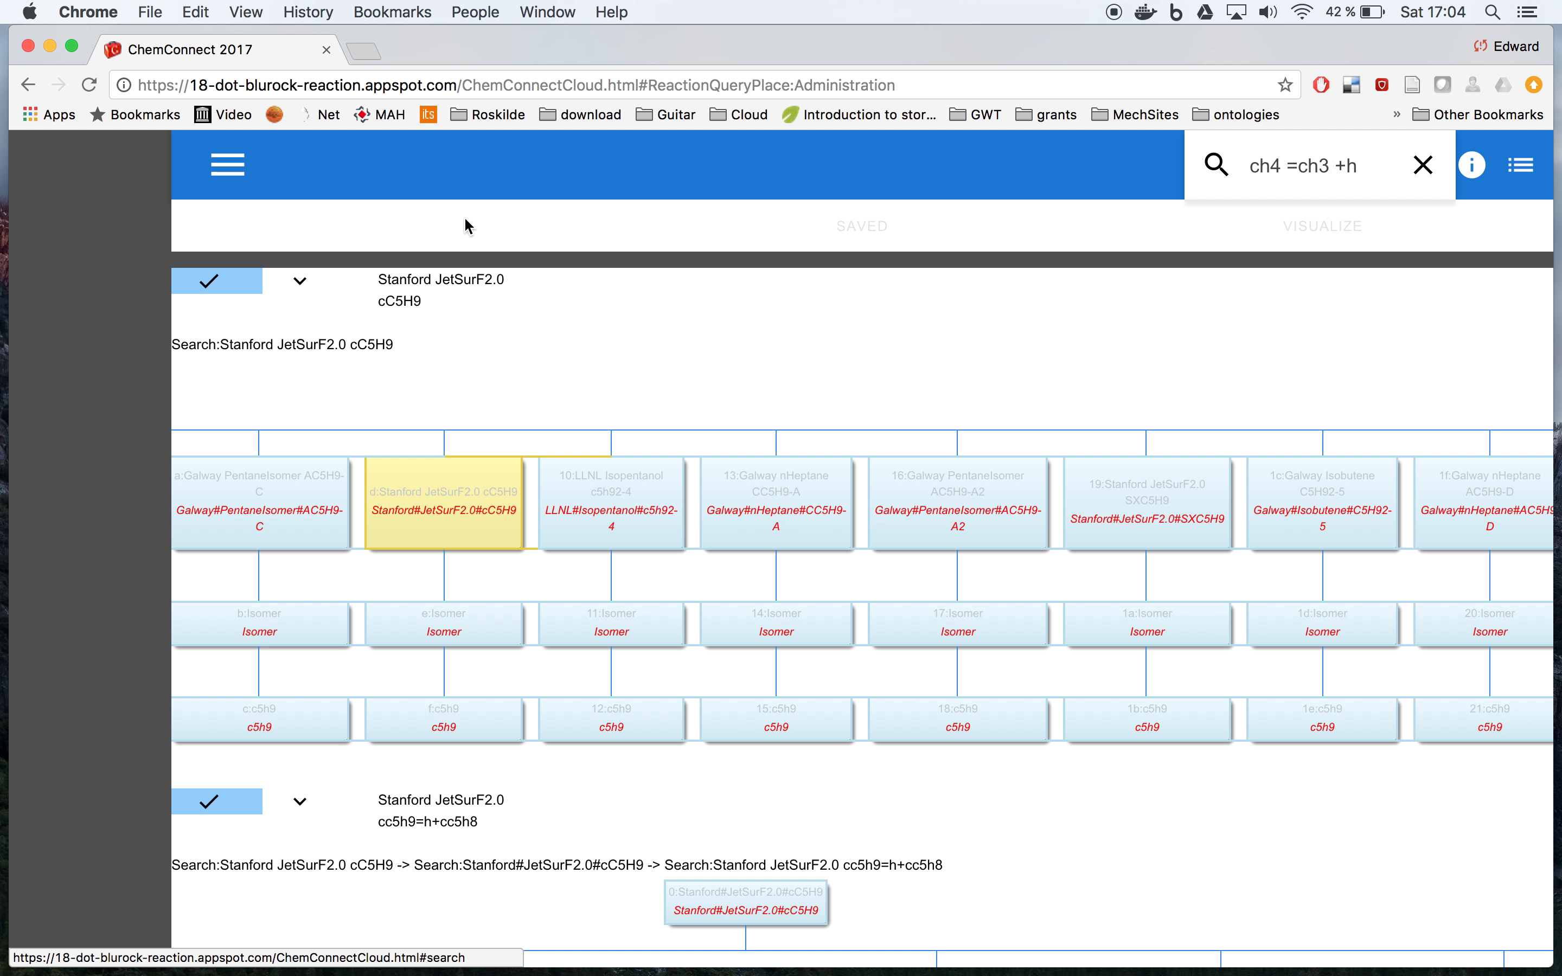